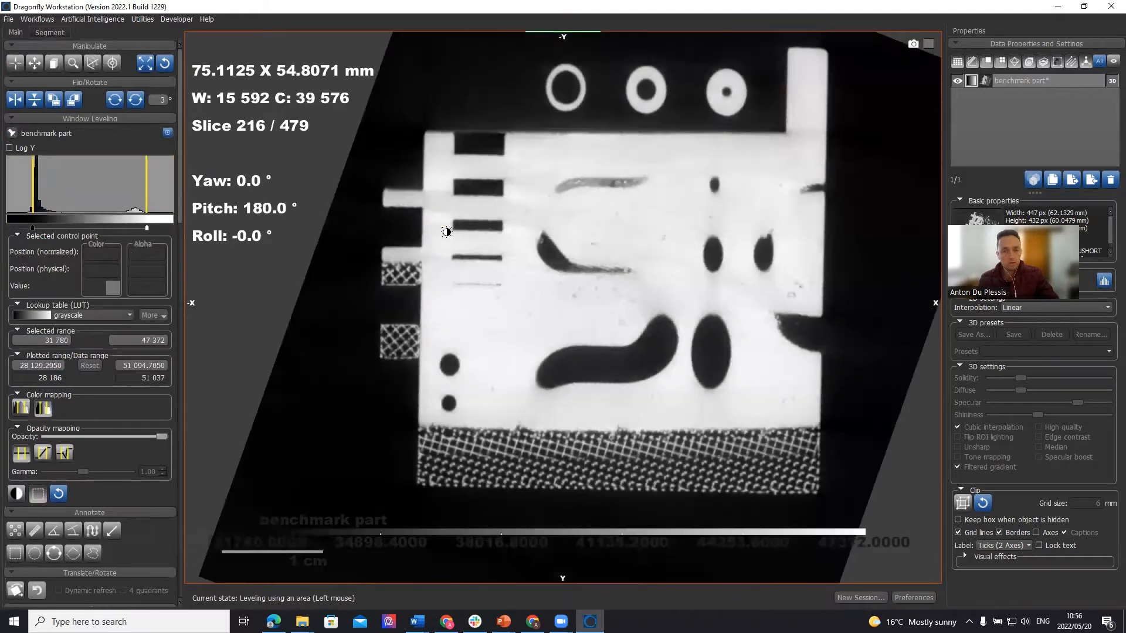
# Adjust the slice's window leveling to a width of 11 551 and a center of 41 822.
pyautogui.moveTo(589, 172); pyautogui.dragTo(633, 229)
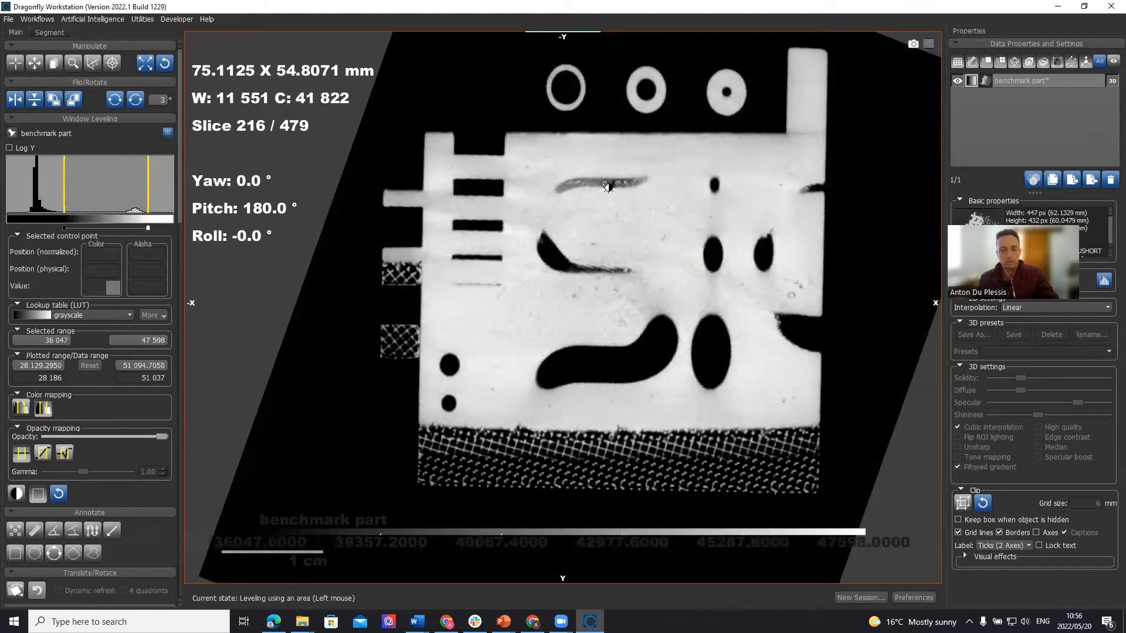
pyautogui.press('Escape')
# Examine the internal channels and small pores at close range across slices 216 to 220, returning to the whole part.
pyautogui.press('z')
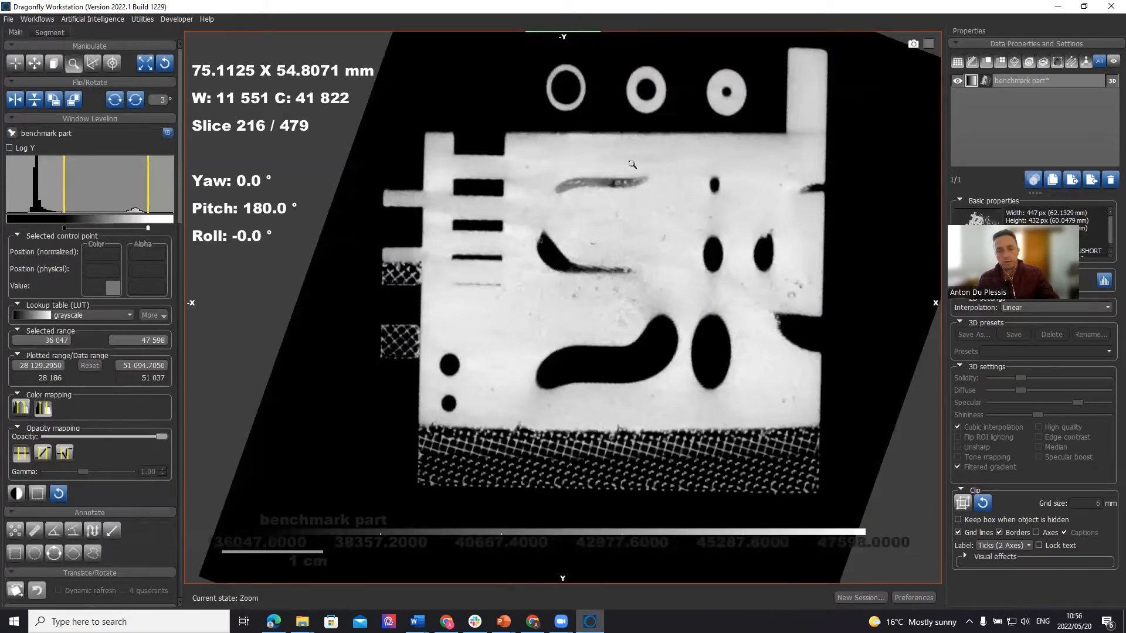
pyautogui.scroll(5, 632, 165)
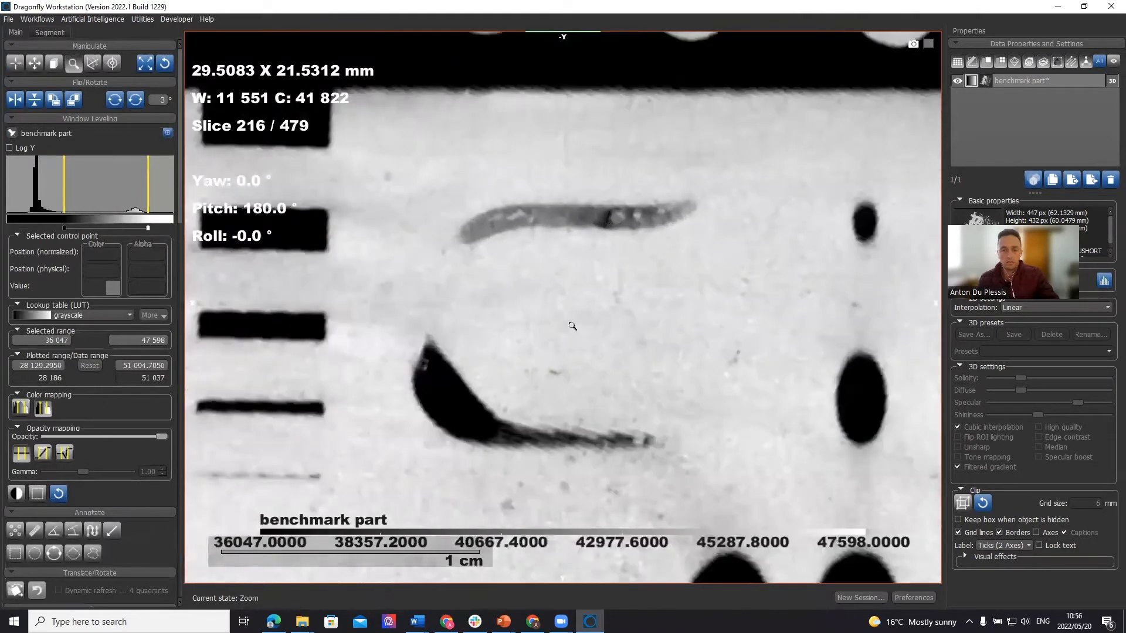
pyautogui.scroll(1, 572, 320)
pyautogui.press('Escape')
pyautogui.scroll(-4, 571, 326)
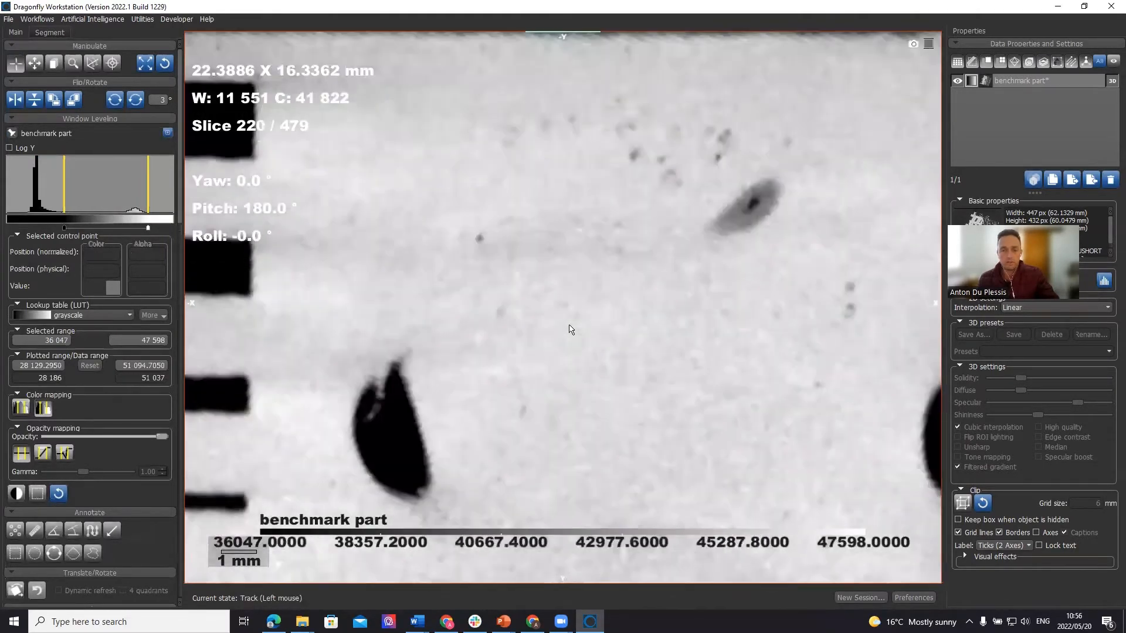
pyautogui.scroll(2, 572, 331)
pyautogui.keyDown('ctrl'); pyautogui.scroll(-3, 586, 346); pyautogui.keyUp('ctrl')
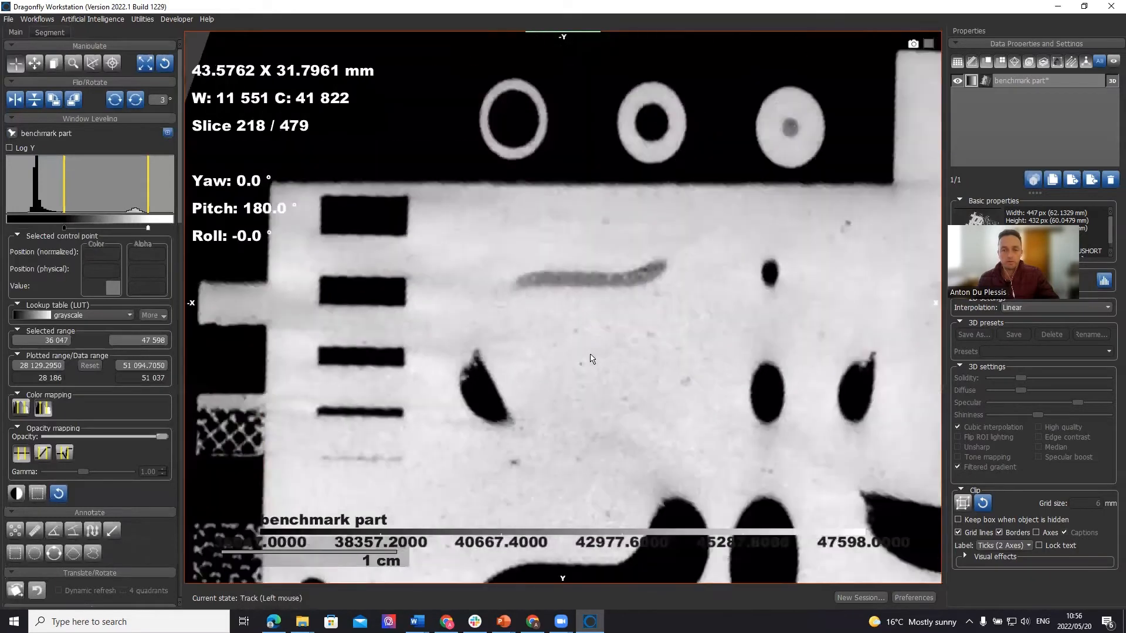
pyautogui.keyDown('ctrl'); pyautogui.scroll(-3, 568, 350); pyautogui.keyUp('ctrl')
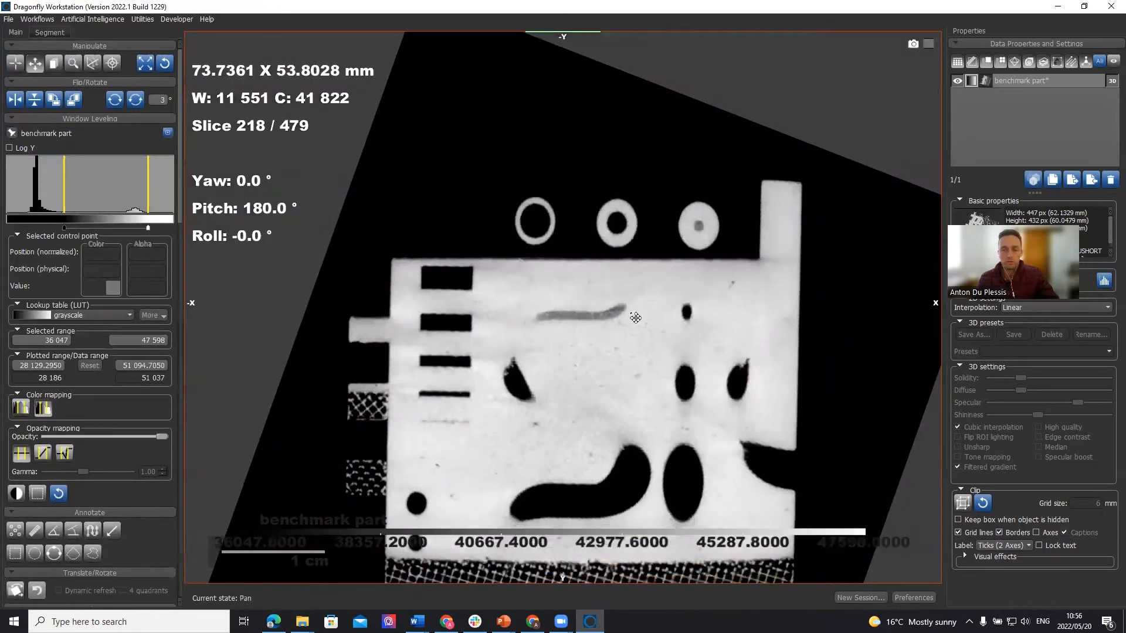
pyautogui.moveTo(645, 246); pyautogui.dragTo(645, 236, button='middle')
# Switch the scene to a four-view layout and browse the Y-Z view to slice 256.
pyautogui.scroll(-8, 97, 460)
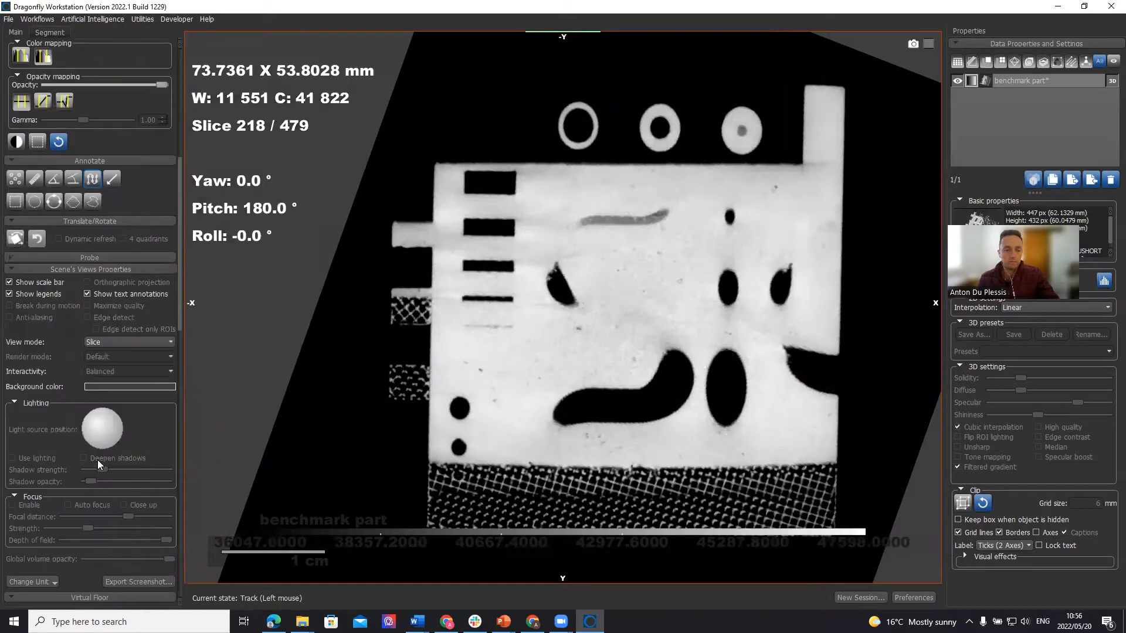
pyautogui.scroll(-10, 58, 381)
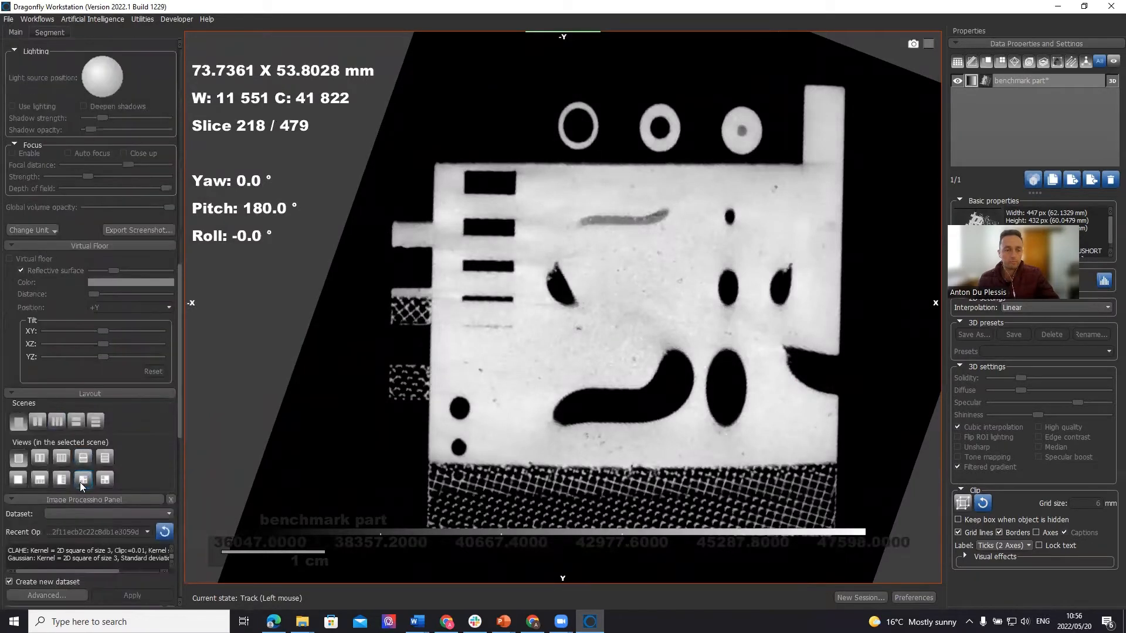
pyautogui.click(82, 479)
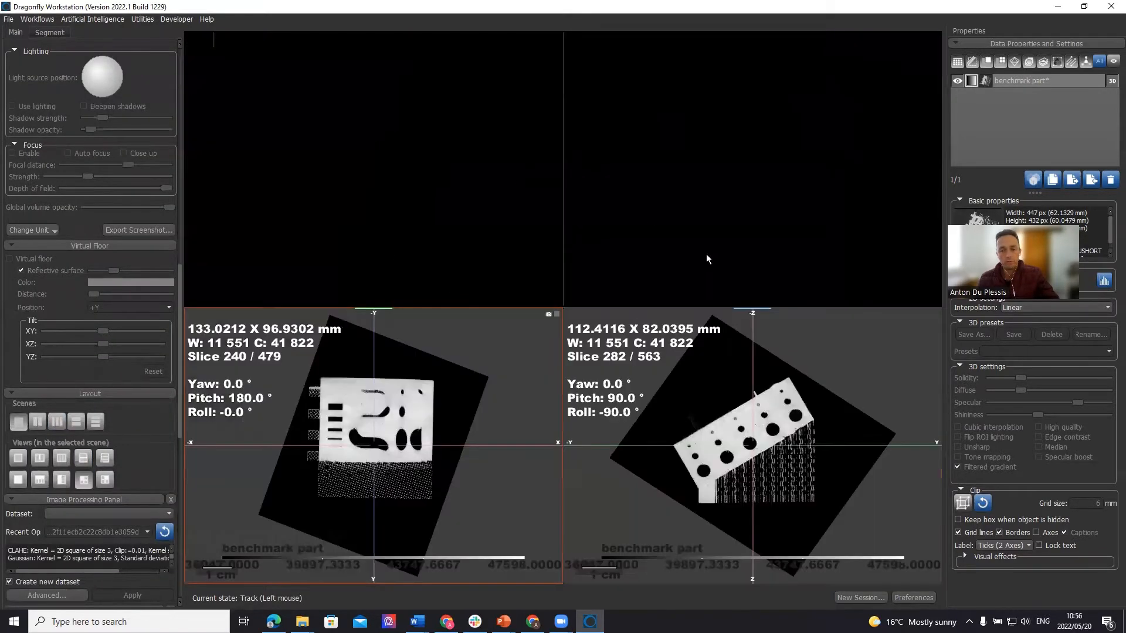
pyautogui.click(788, 363)
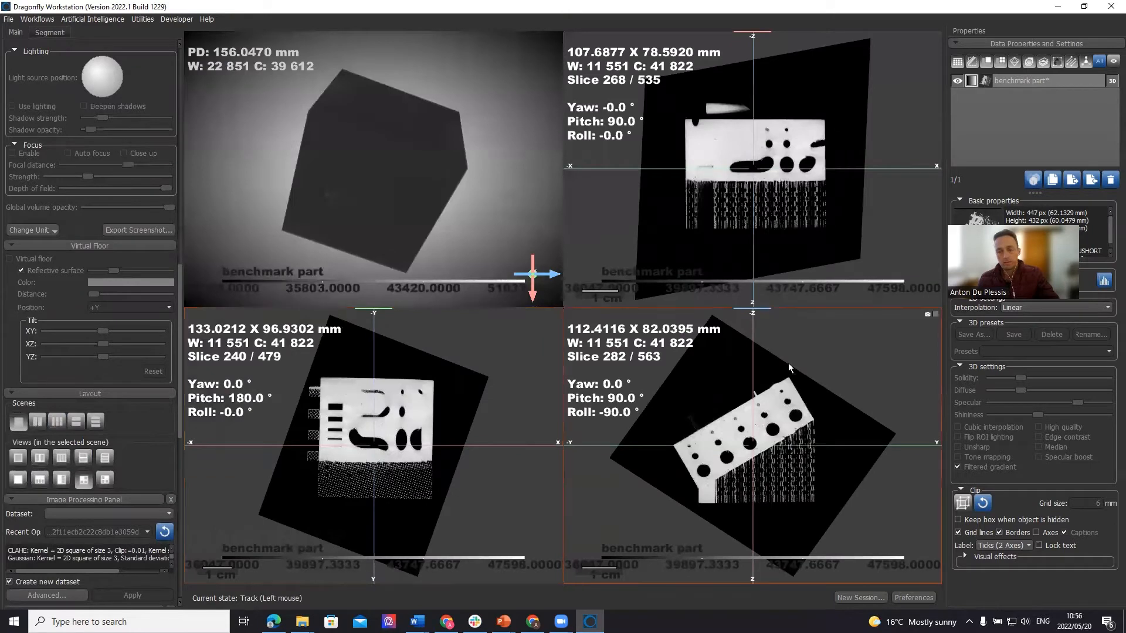
pyautogui.scroll(-13, 788, 364)
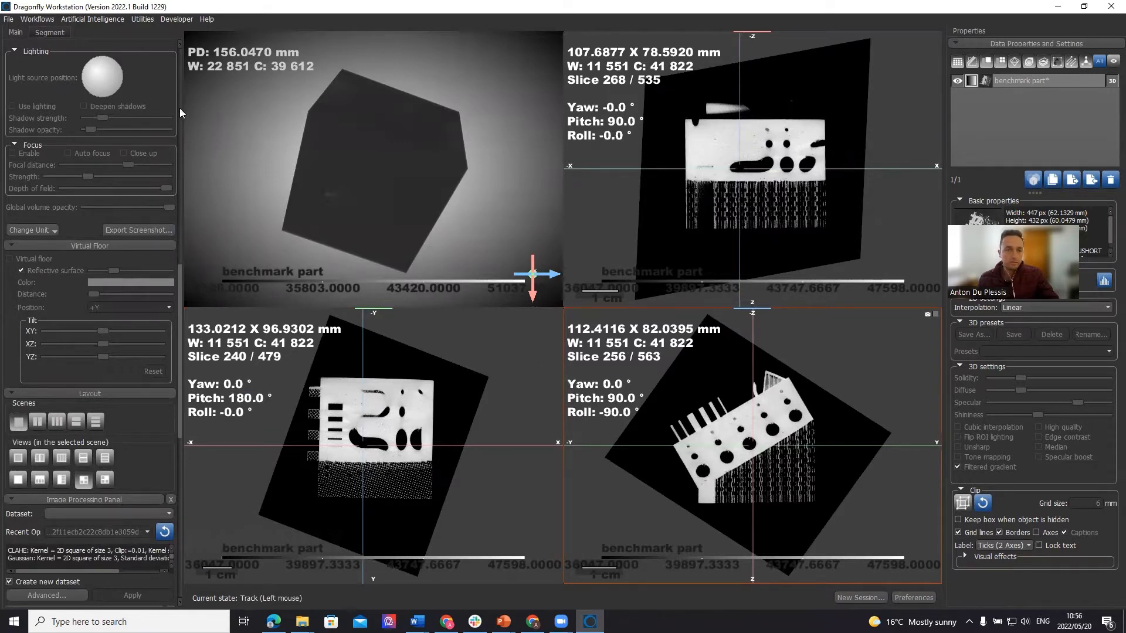
# Rotate the slicing planes slightly in the Y-Z and X-Z views with the Translate/Rotate tool.
pyautogui.scroll(10, 177, 55)
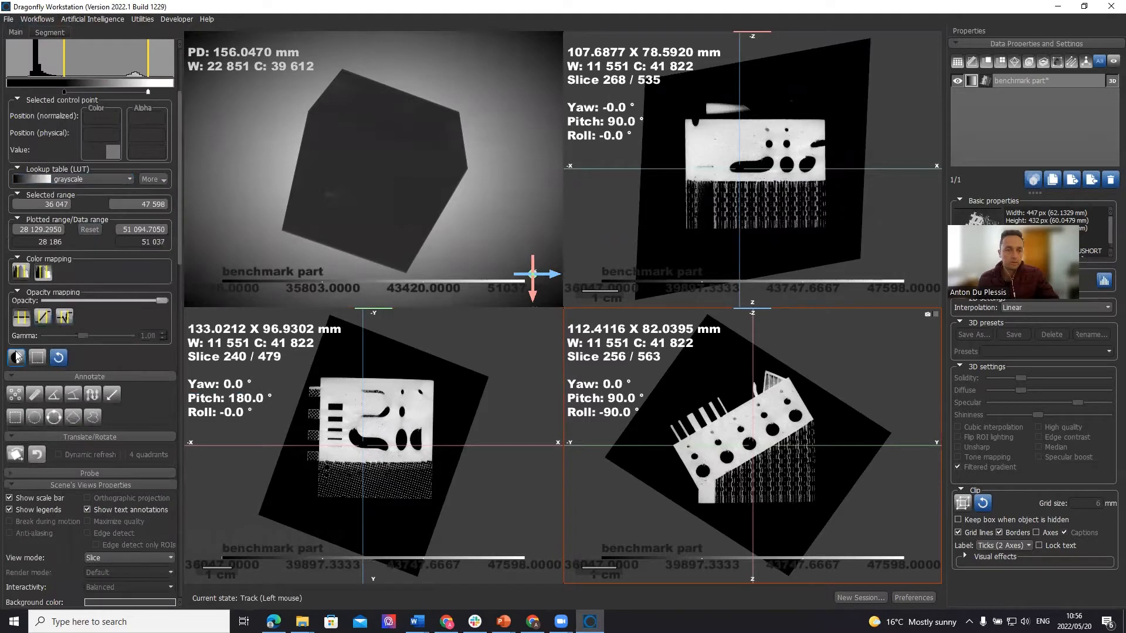
pyautogui.click(16, 454)
pyautogui.moveTo(846, 445); pyautogui.dragTo(891, 453)
pyautogui.moveTo(846, 170); pyautogui.dragTo(854, 168)
pyautogui.press('Escape')
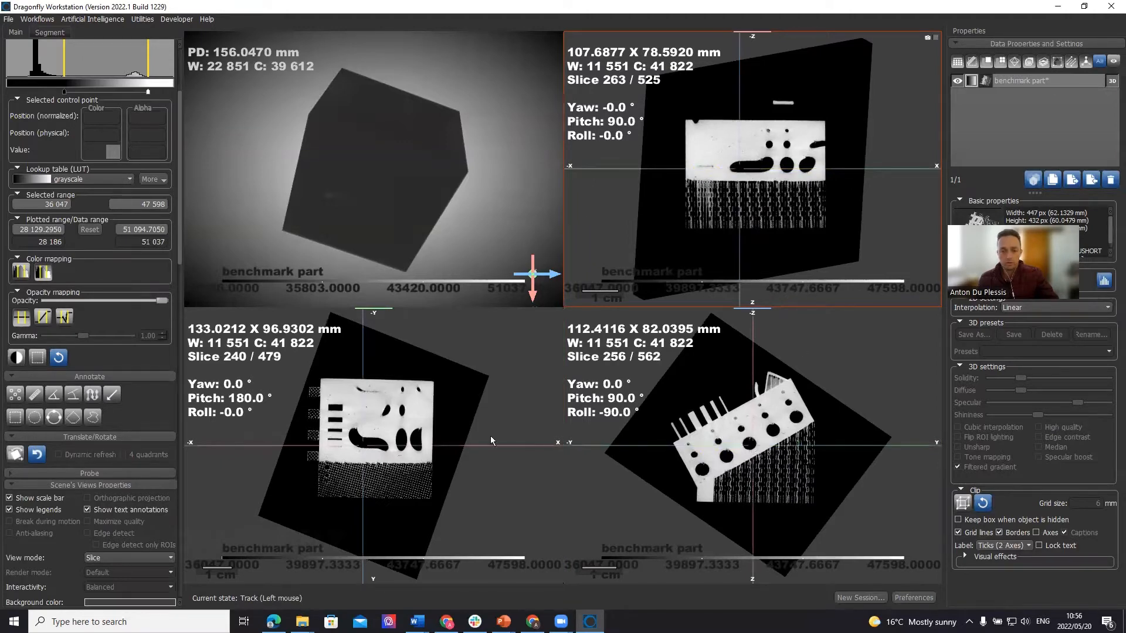
# Examine the holes, channels and lattice through the slices of the enlarged Y-Z view, ending on a close view of slice 258.
pyautogui.doubleClick(764, 409)
pyautogui.scroll(-10, 550, 372)
pyautogui.scroll(-20, 550, 372)
pyautogui.scroll(-20, 578, 367)
pyautogui.scroll(-6, 635, 275)
pyautogui.scroll(20, 635, 275)
pyautogui.scroll(20, 635, 275)
pyautogui.scroll(20, 635, 275)
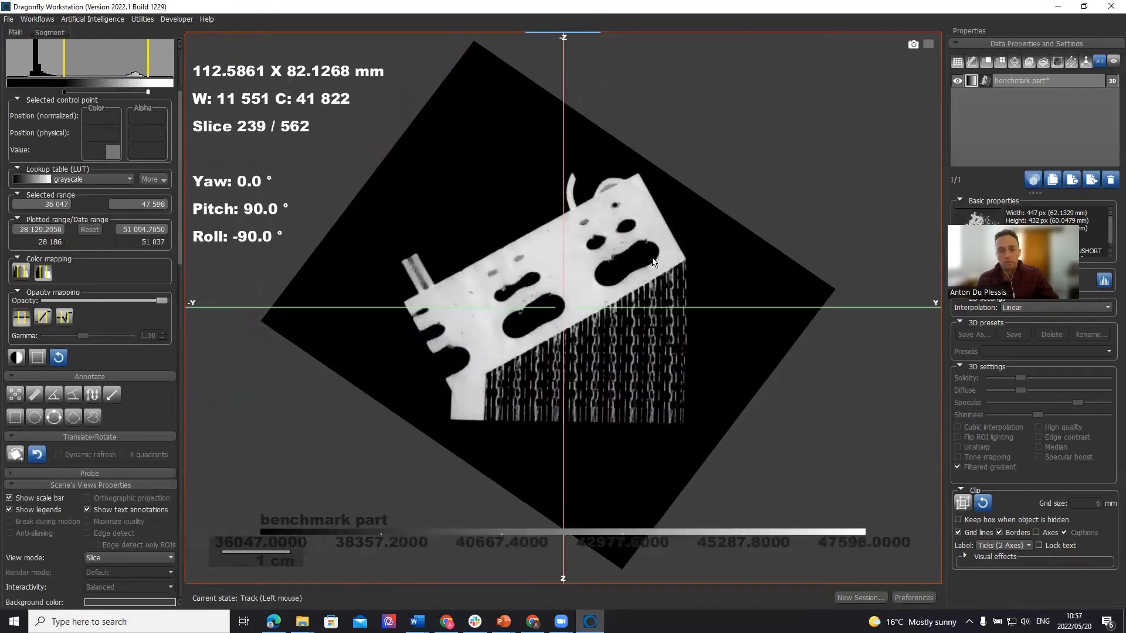
pyautogui.scroll(20, 654, 262)
pyautogui.scroll(-1, 653, 262)
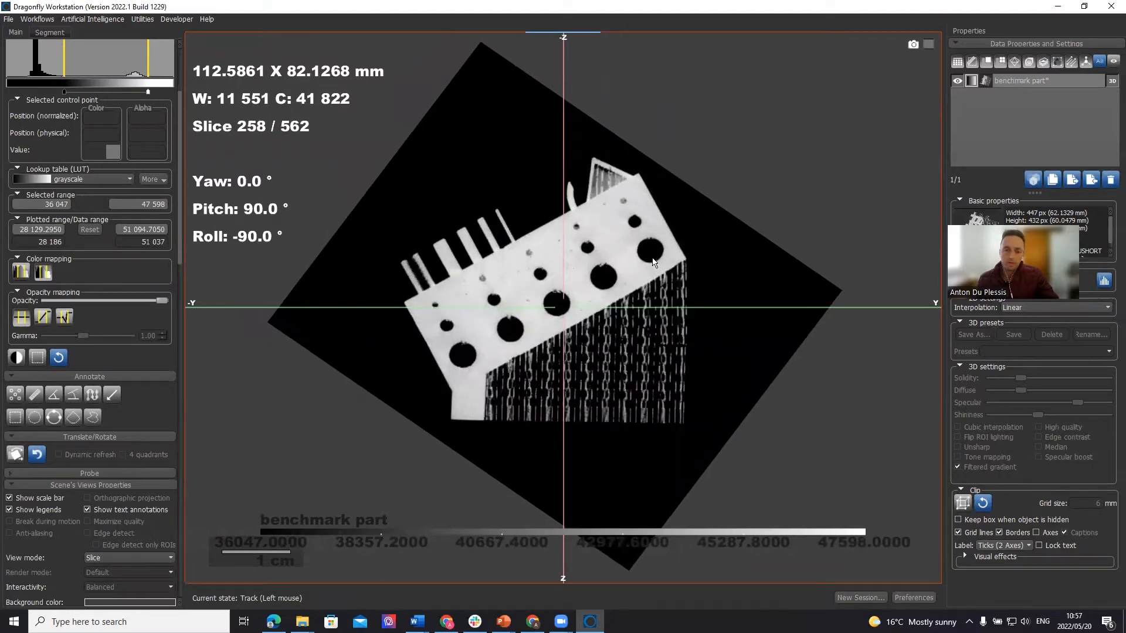
pyautogui.keyDown('ctrl'); pyautogui.scroll(6, 504, 256); pyautogui.keyUp('ctrl')
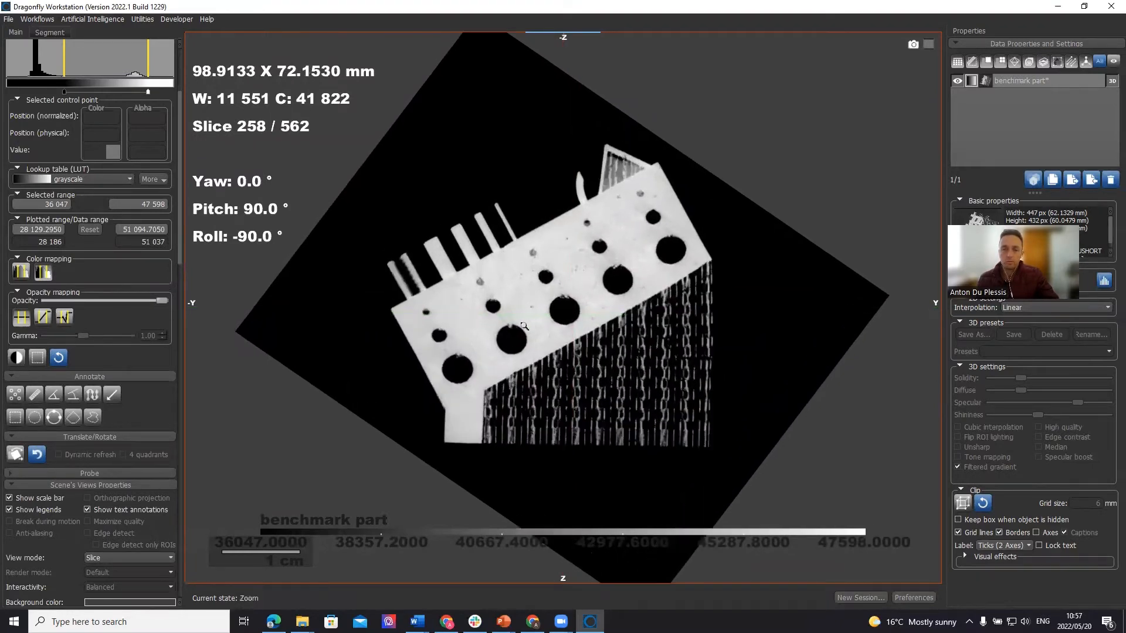
pyautogui.moveTo(680, 486); pyautogui.dragTo(685, 441)
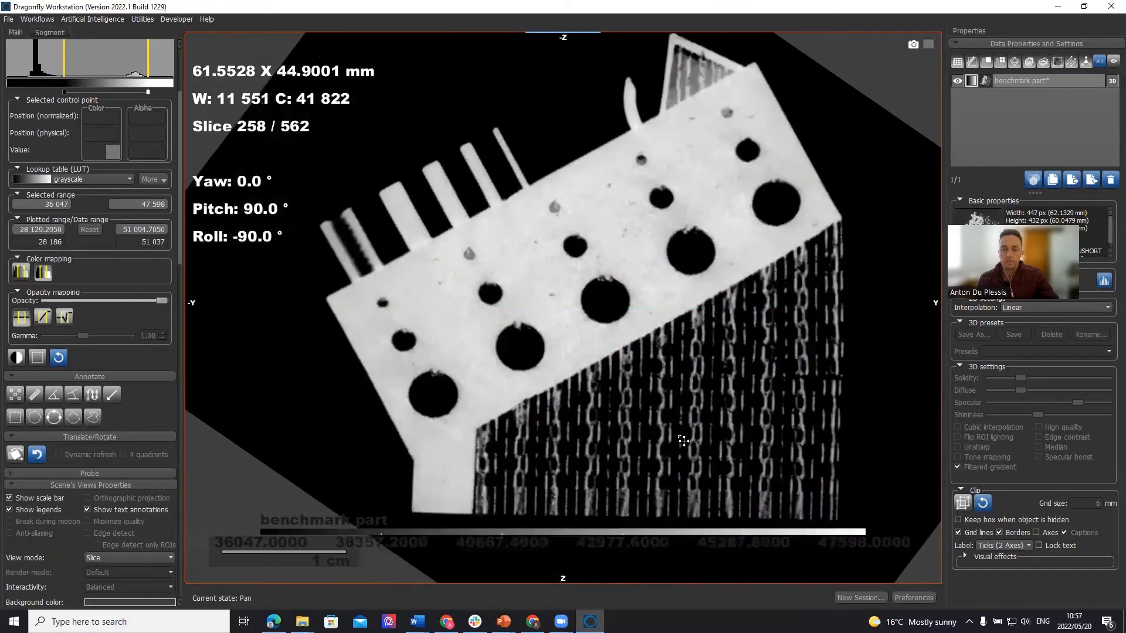
pyautogui.doubleClick(776, 202)
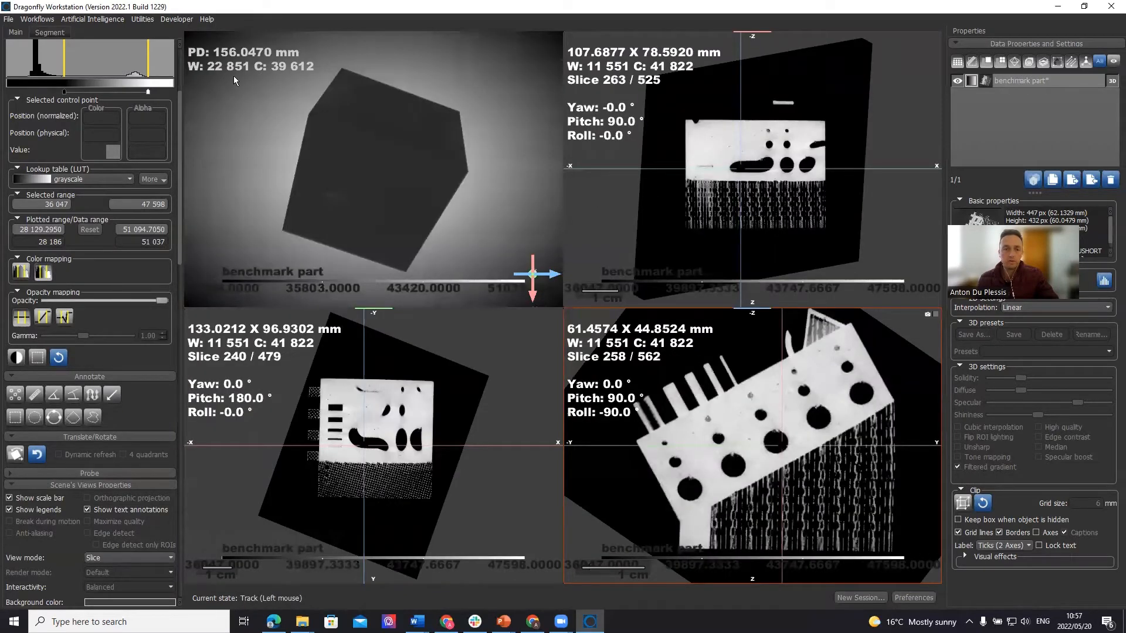
# Level the 3D view to a width of 23 399 and center of 45 659, and enlarge it to view the part's surface.
pyautogui.click(237, 68)
pyautogui.moveTo(249, 282); pyautogui.dragTo(388, 176)
pyautogui.moveTo(487, 206); pyautogui.dragTo(430, 204)
pyautogui.scroll(5, 442, 191)
pyautogui.doubleClick(442, 192)
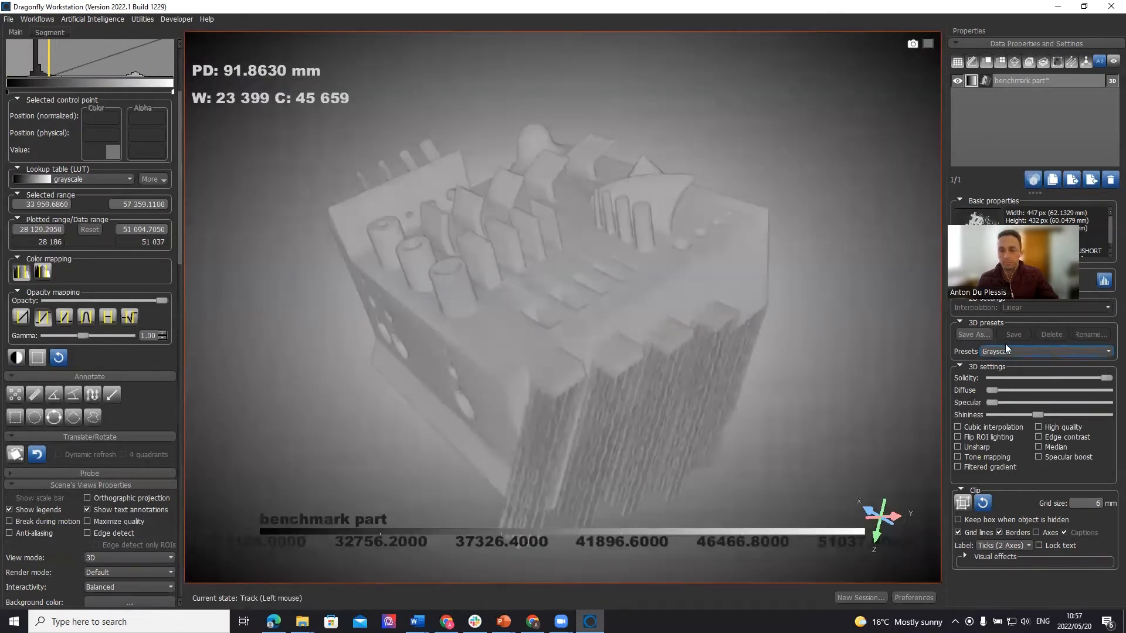
pyautogui.moveTo(516, 177); pyautogui.dragTo(485, 194)
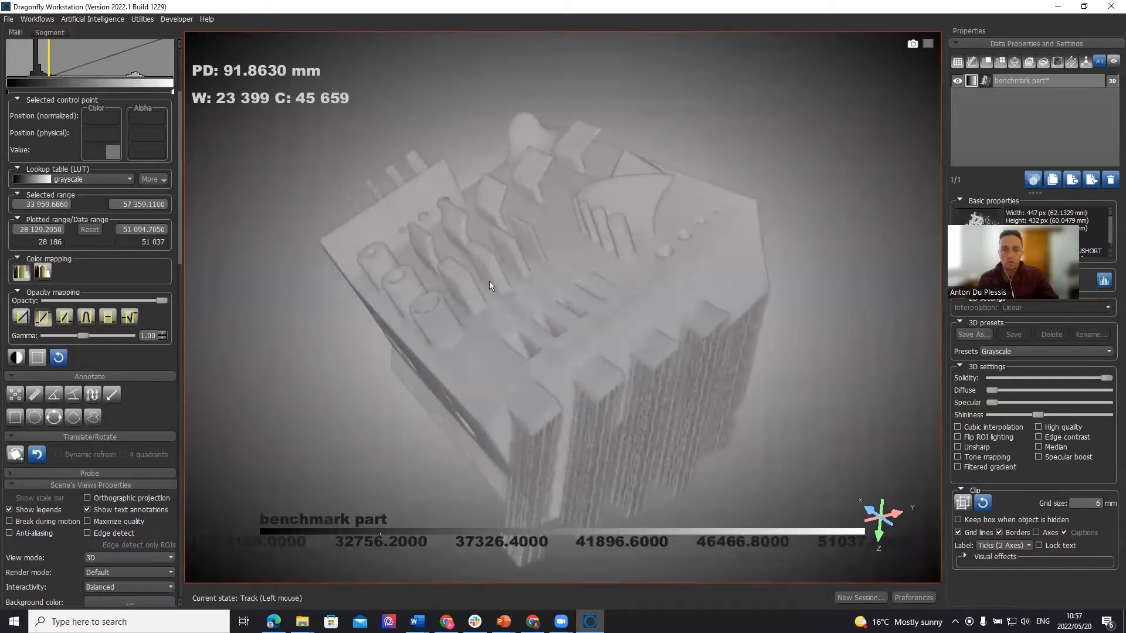
pyautogui.moveTo(492, 364); pyautogui.dragTo(538, 367)
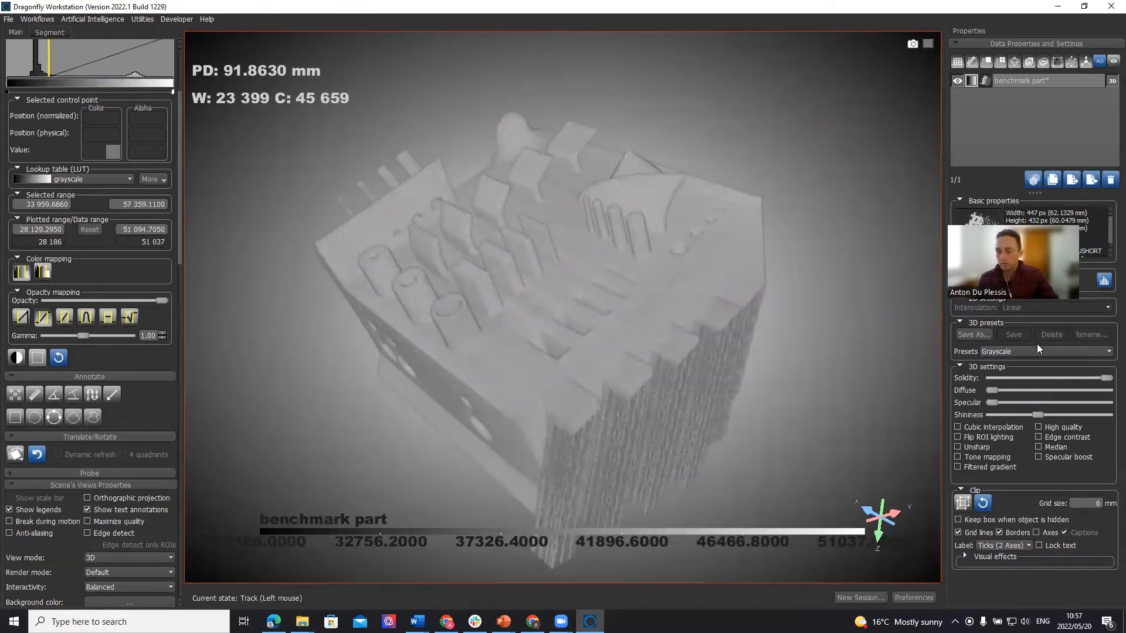
# Apply the Cast aluminium 3D preset to the benchmark part and view the rendering from several angles.
pyautogui.click(1106, 352)
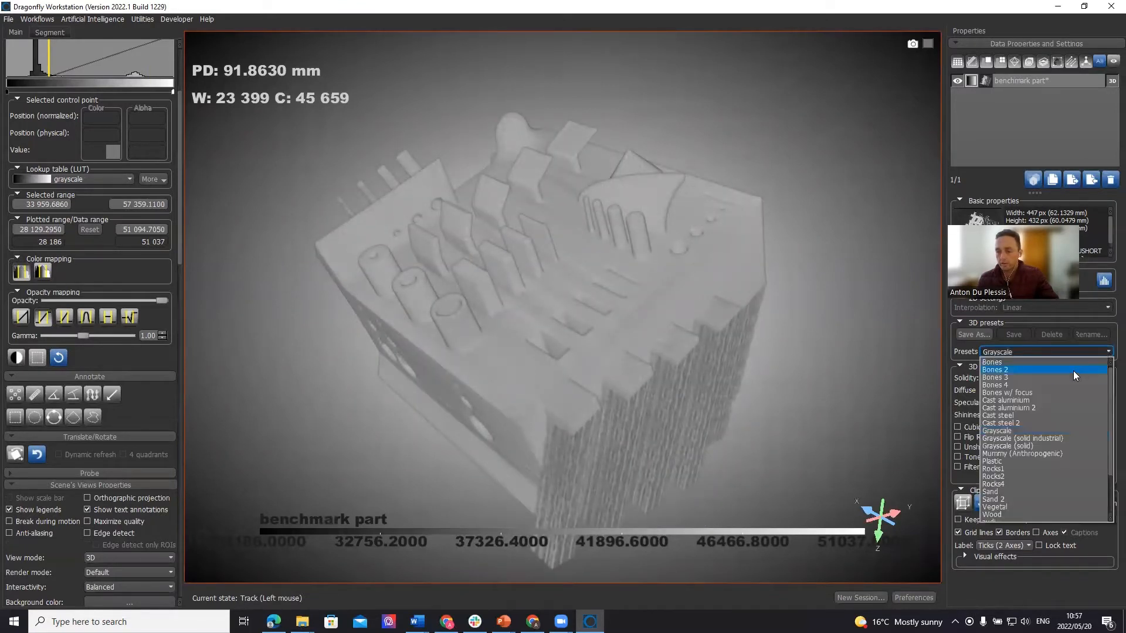
pyautogui.click(1020, 401)
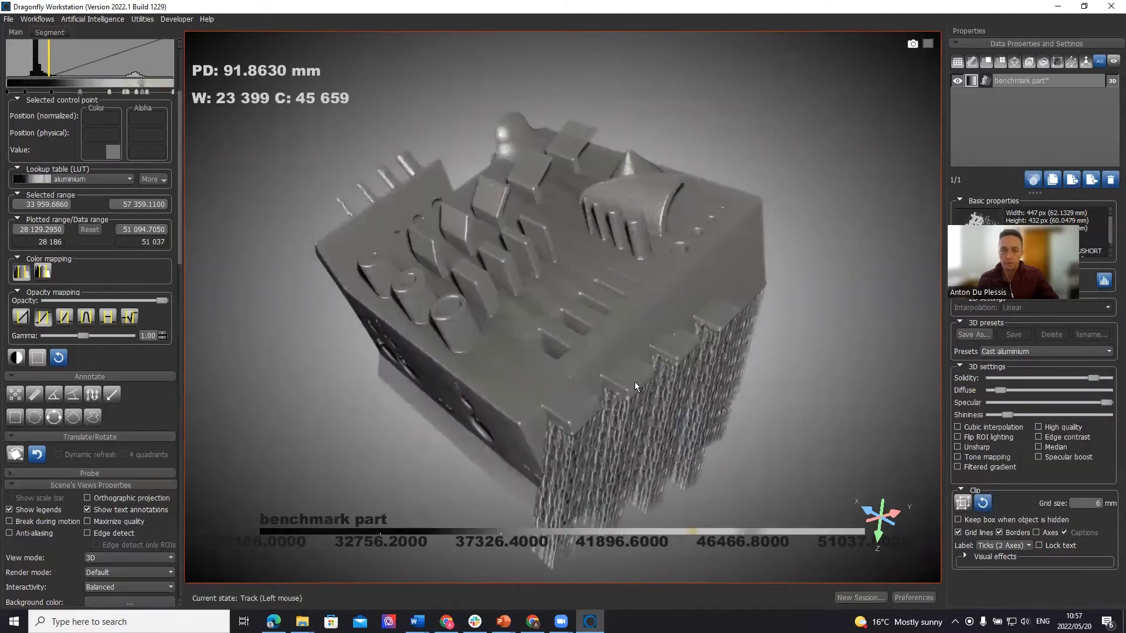
pyautogui.moveTo(636, 452); pyautogui.dragTo(424, 424)
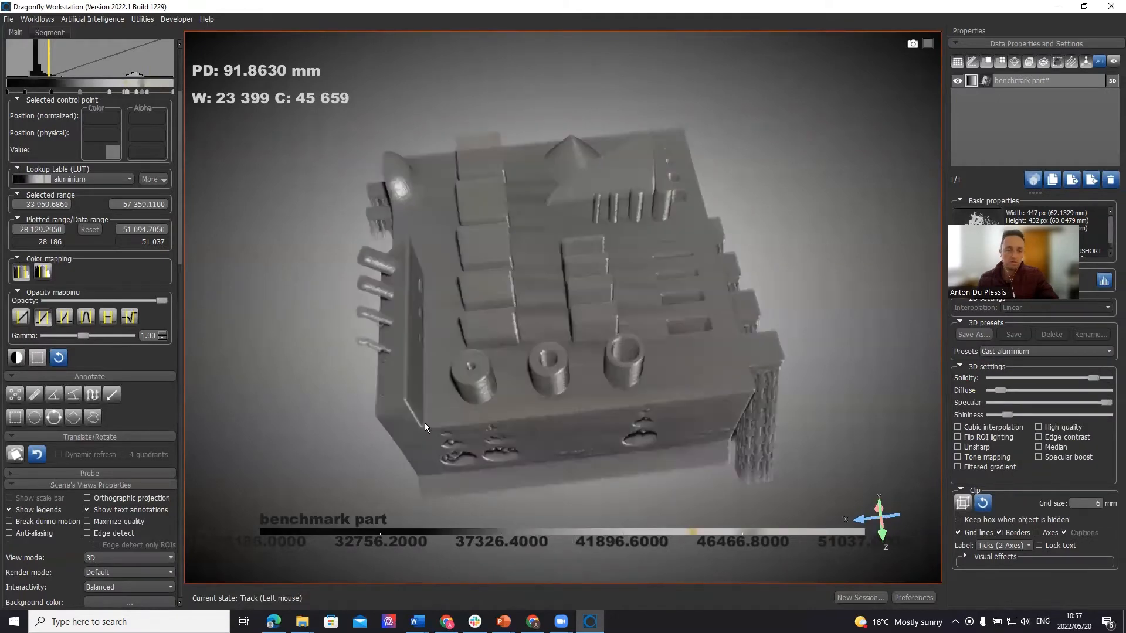
pyautogui.moveTo(549, 388); pyautogui.dragTo(747, 481)
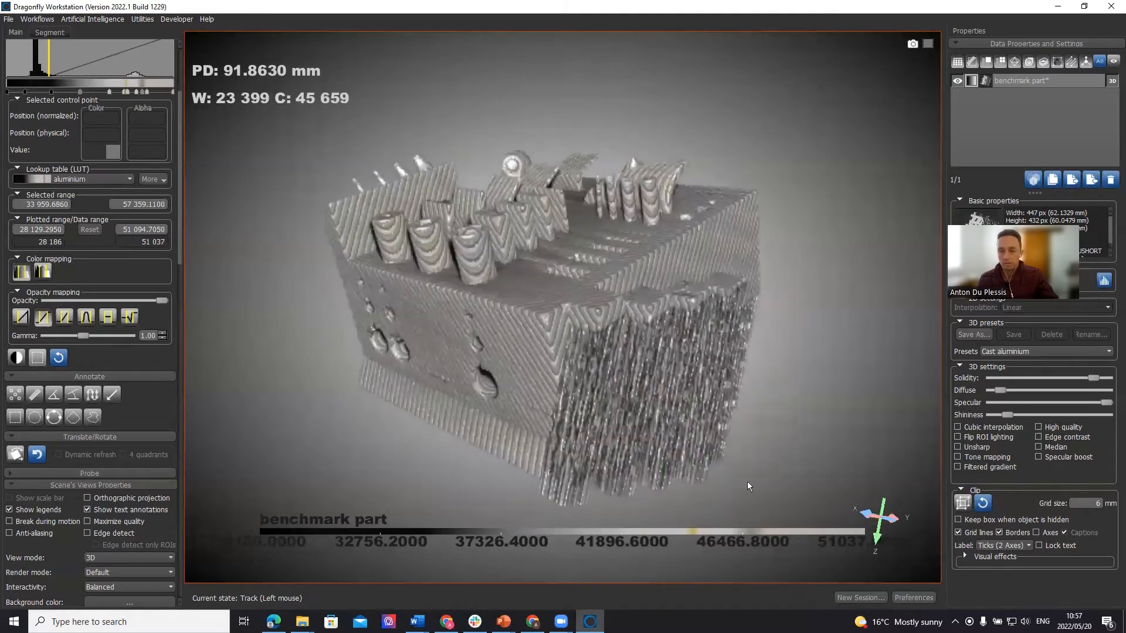
# Raise the 3D rendering's solidity and shininess to their maximum and check the part from different angles.
pyautogui.moveTo(1094, 378); pyautogui.dragTo(1107, 378)
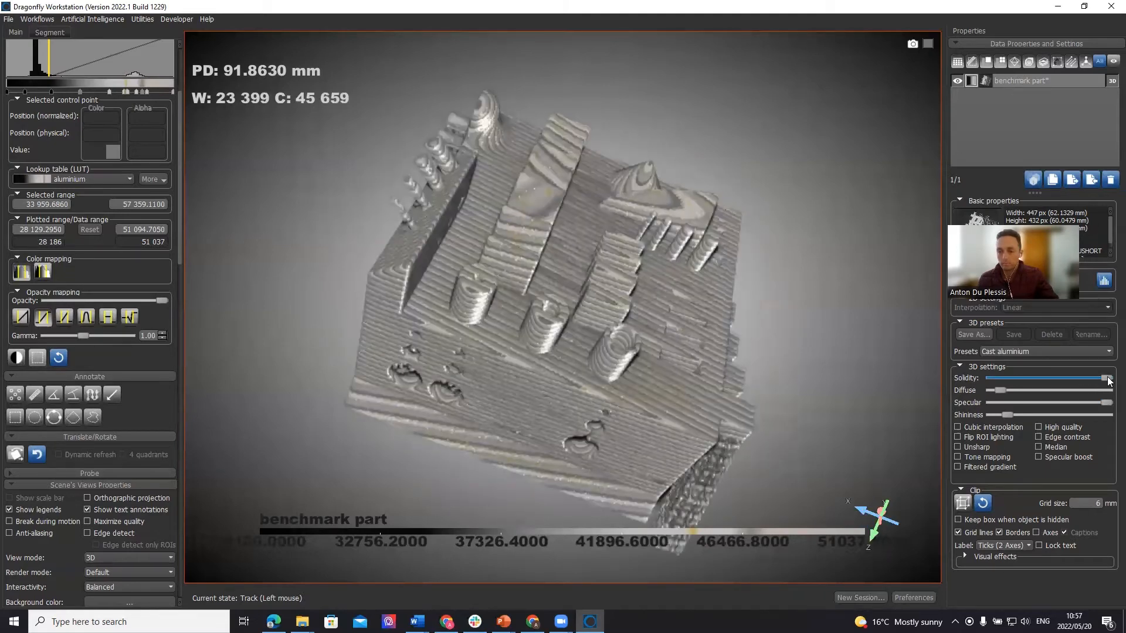
pyautogui.moveTo(829, 366); pyautogui.dragTo(754, 371)
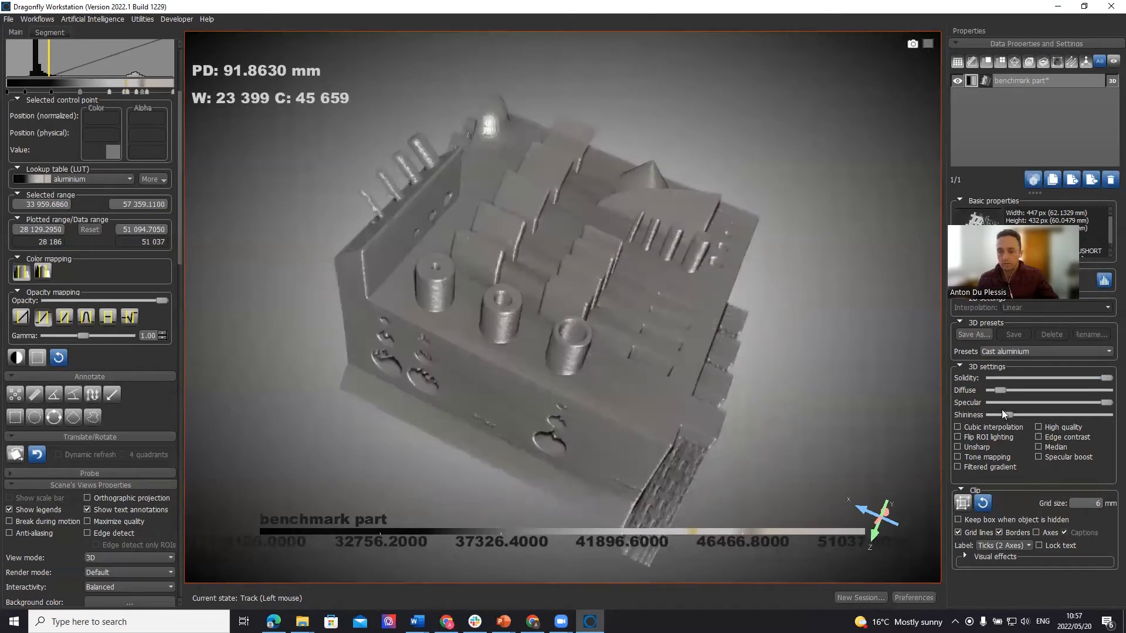
pyautogui.moveTo(1009, 414); pyautogui.dragTo(1107, 414)
pyautogui.moveTo(805, 396); pyautogui.dragTo(548, 396)
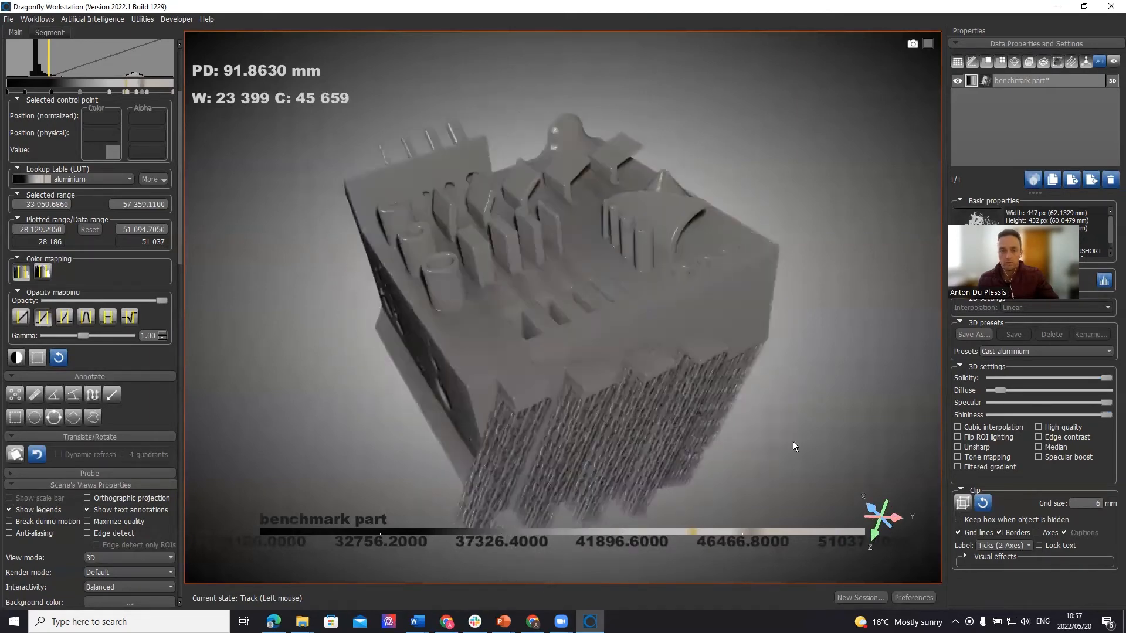
pyautogui.moveTo(646, 109); pyautogui.dragTo(749, 379)
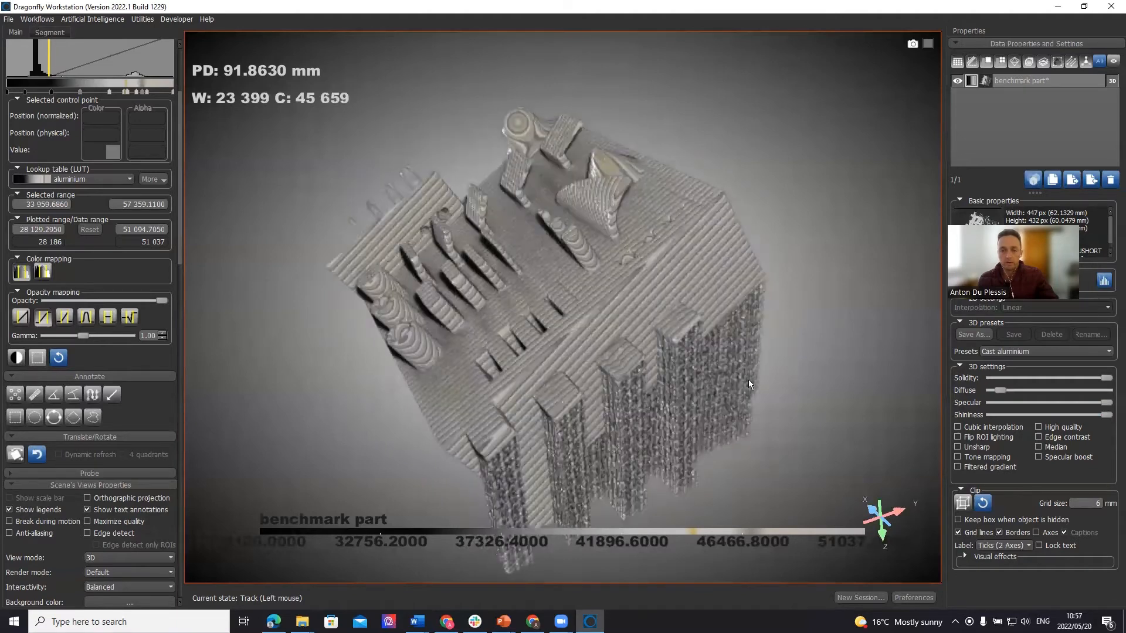
# Return to the four views and inspect the holes and channels in the enlarged Y-Z and X-Z slices.
pyautogui.doubleClick(749, 380)
pyautogui.click(840, 399)
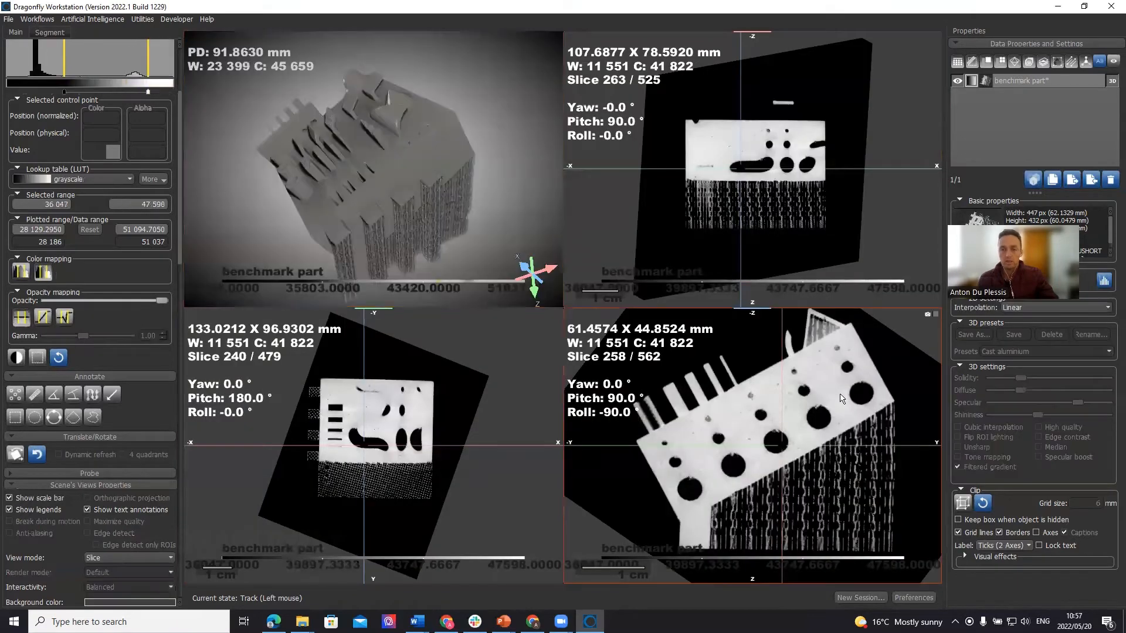
pyautogui.doubleClick(841, 397)
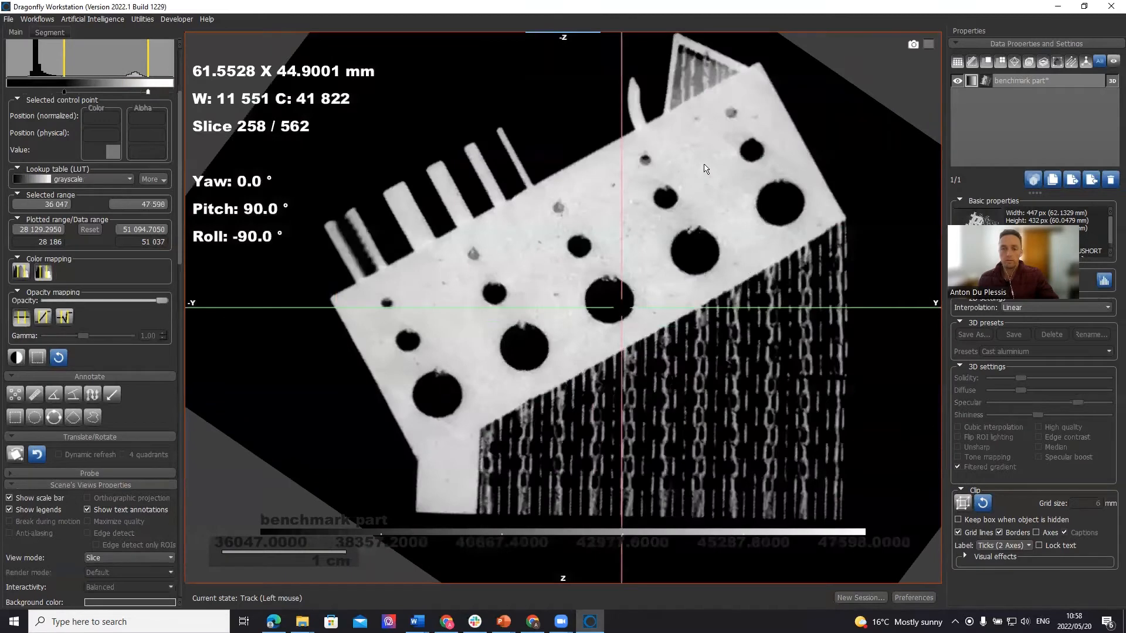
pyautogui.scroll(-2, 521, 317)
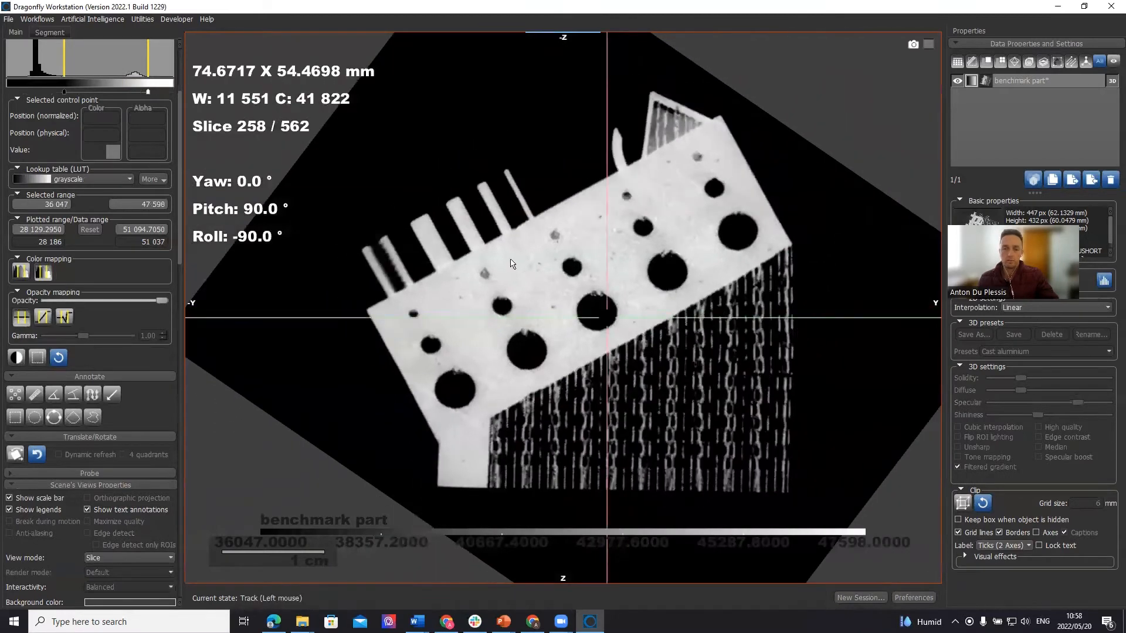
pyautogui.doubleClick(507, 235)
pyautogui.doubleClick(806, 140)
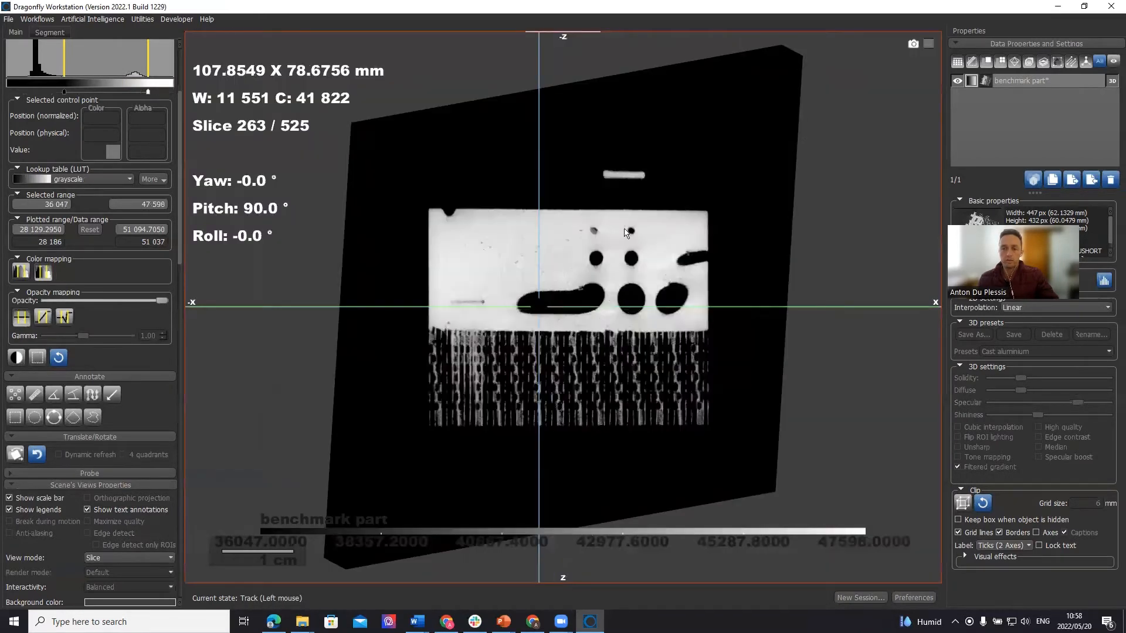
pyautogui.scroll(3, 626, 233)
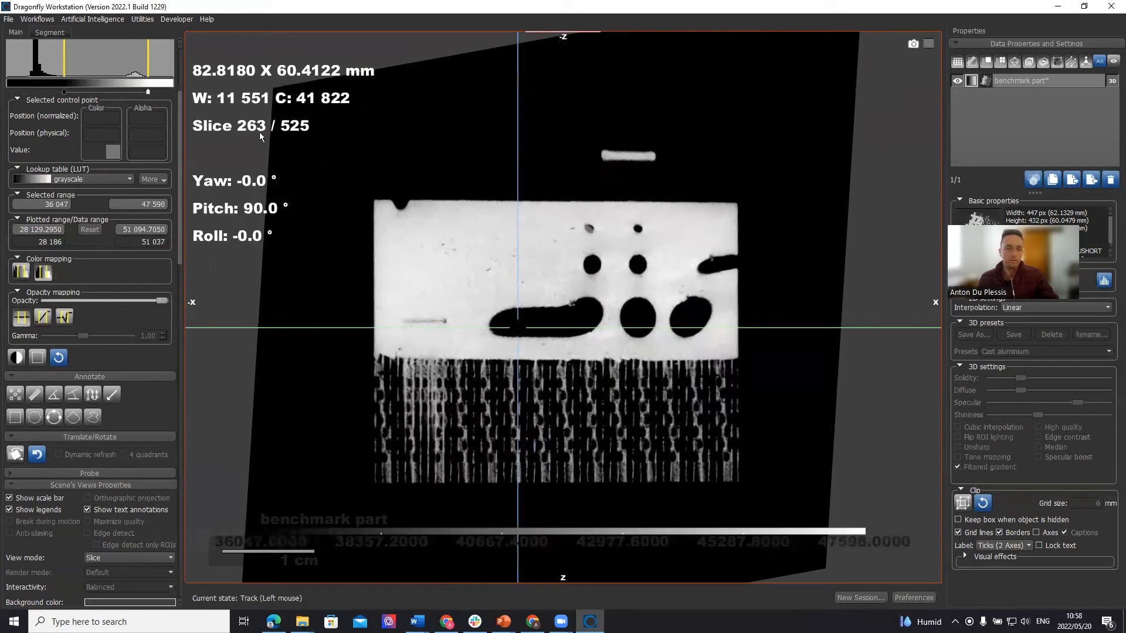
# Threshold the benchmark part with the Upper Otsu range and add the selected range to a new ROI.
pyautogui.click(49, 33)
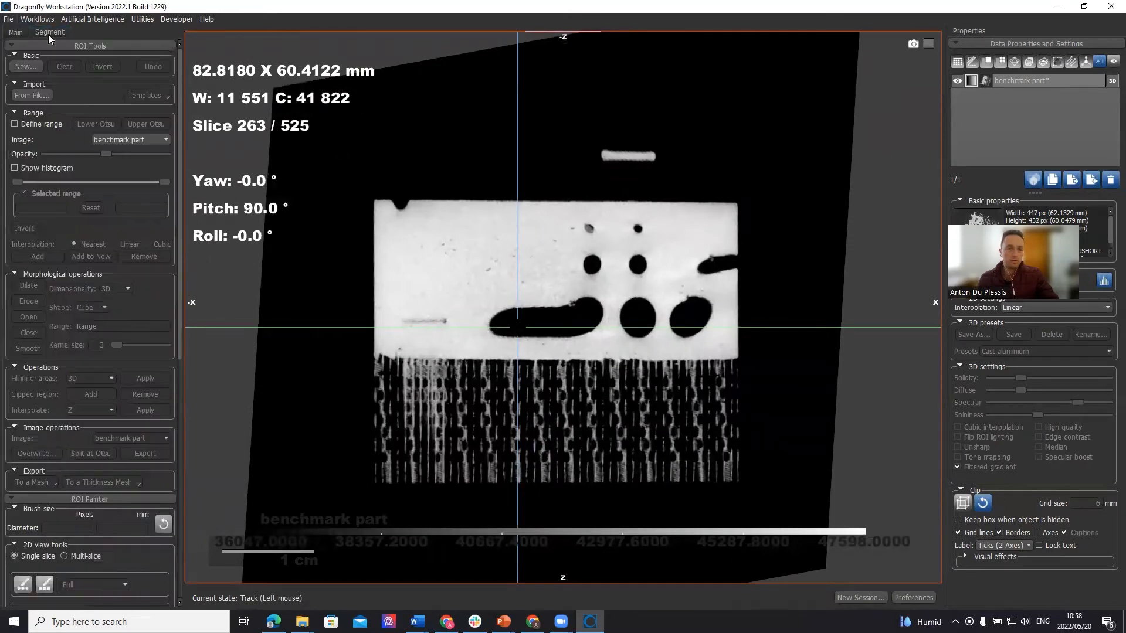
pyautogui.click(15, 123)
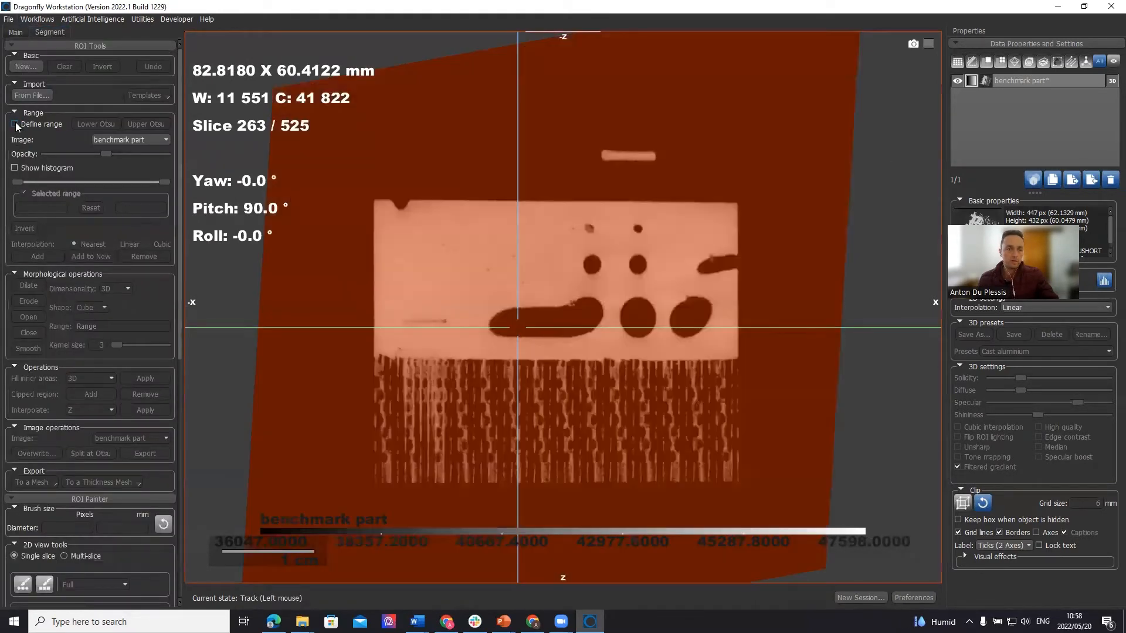
pyautogui.click(149, 124)
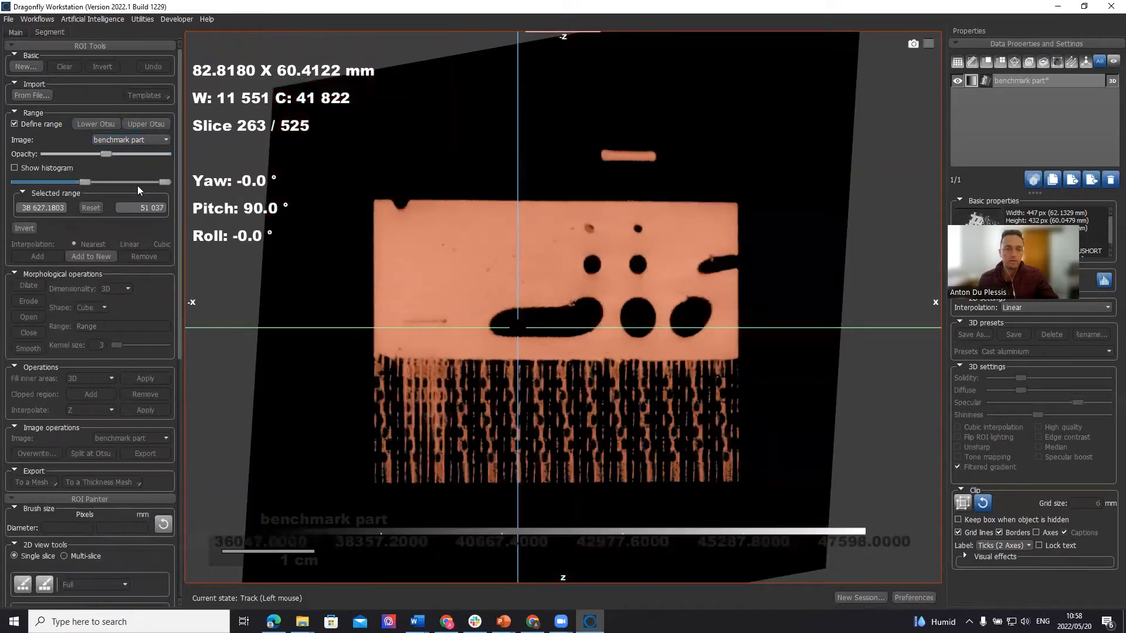
pyautogui.click(85, 256)
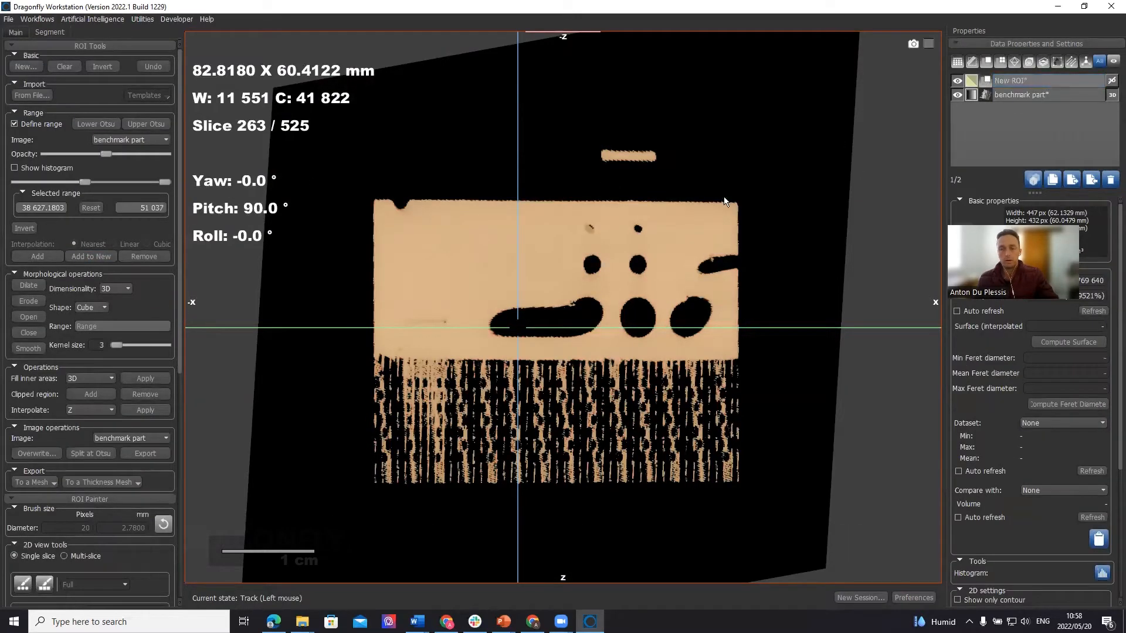
# Examine the new ROI's coverage of the solid block and support structures throughout the X-Z slices and in the four views.
pyautogui.scroll(-8, 725, 201)
pyautogui.scroll(-9, 725, 202)
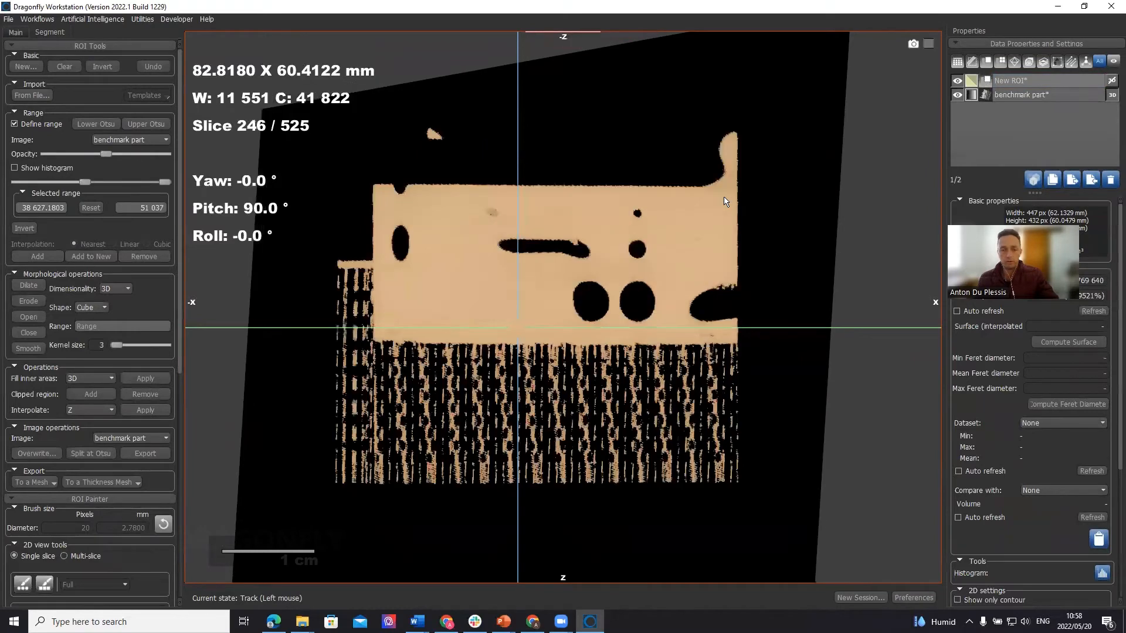
pyautogui.scroll(-20, 725, 202)
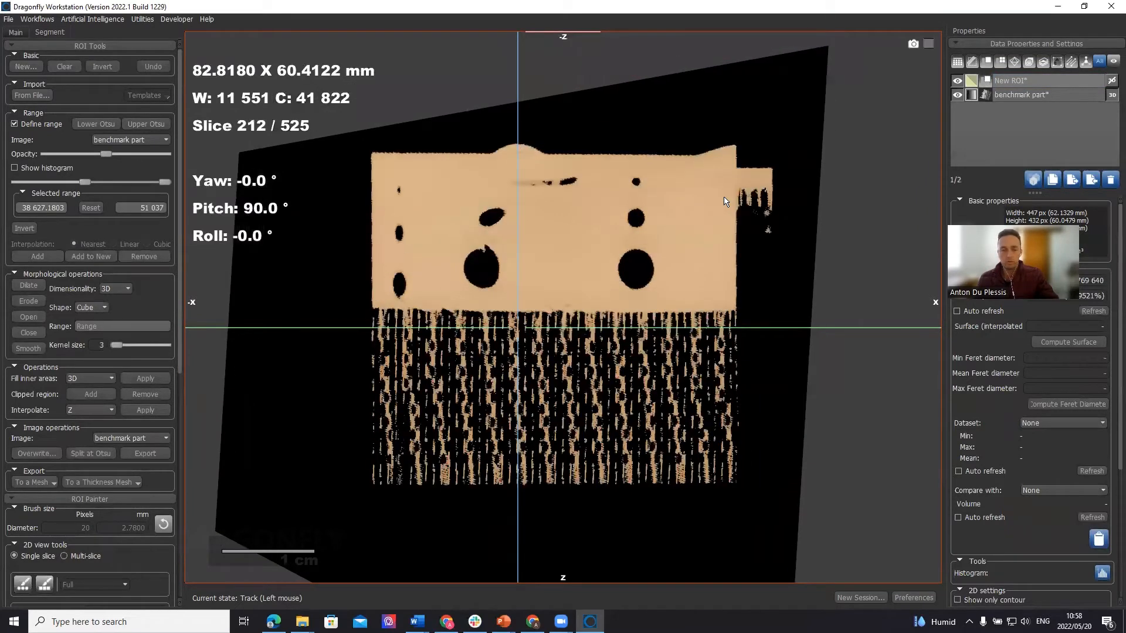
pyautogui.scroll(-15, 725, 201)
pyautogui.scroll(-20, 724, 201)
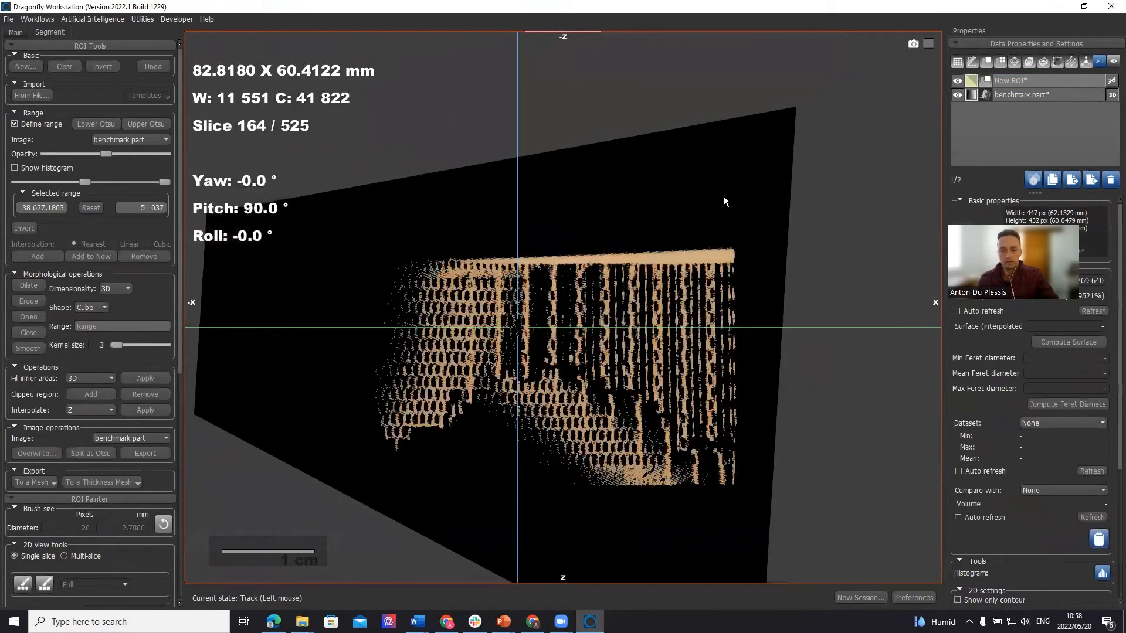
pyautogui.scroll(18, 725, 201)
pyautogui.scroll(20, 725, 201)
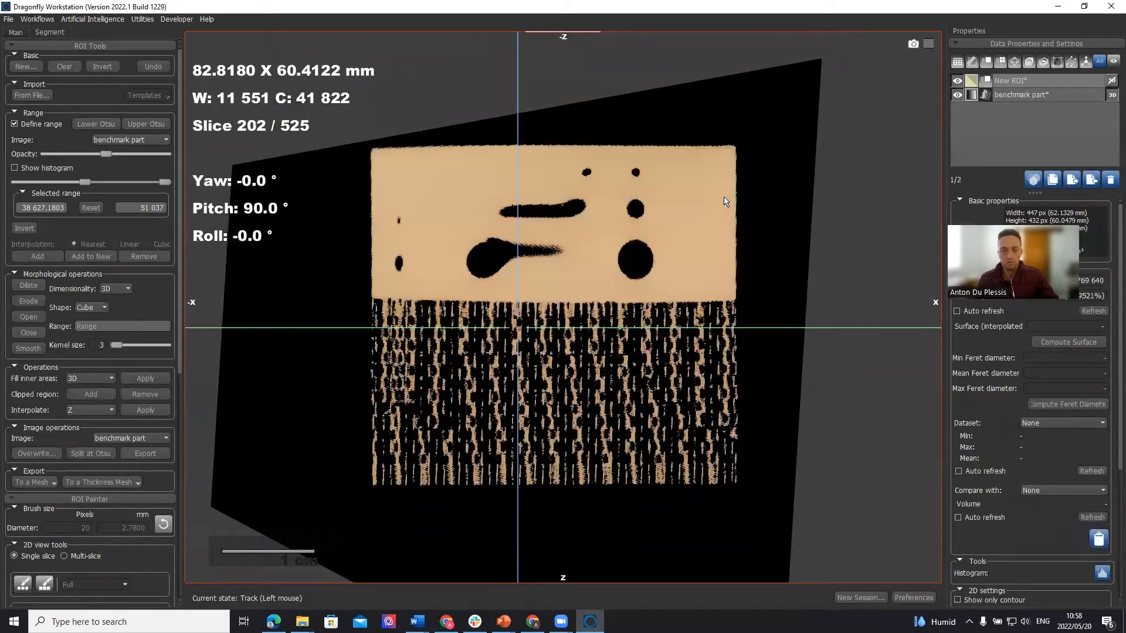
pyautogui.scroll(20, 725, 202)
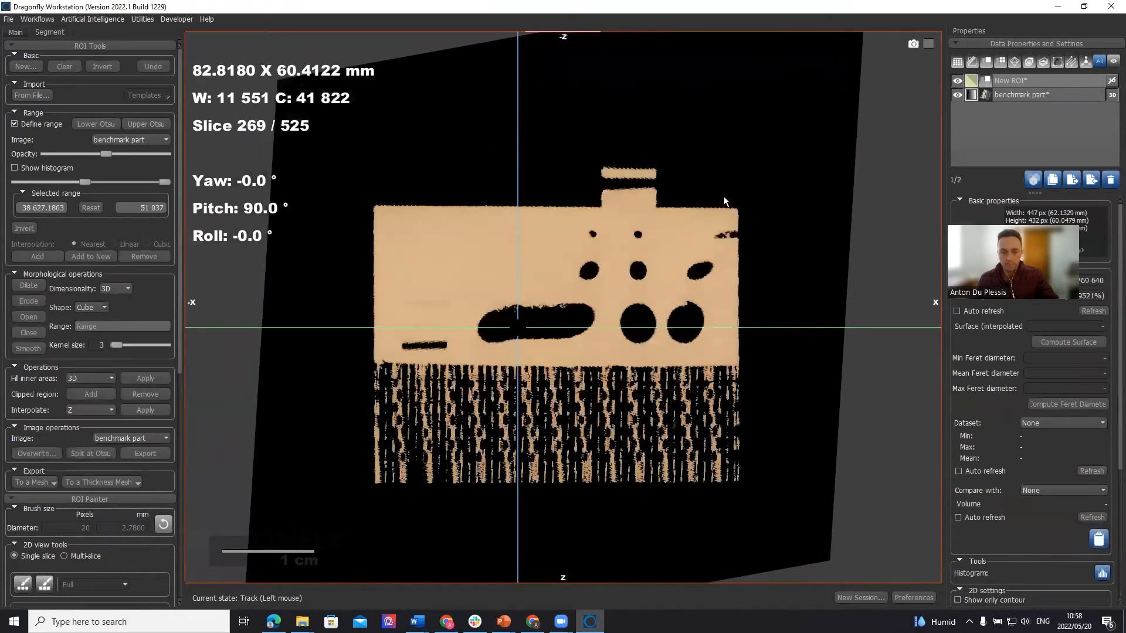
pyautogui.scroll(20, 725, 201)
pyautogui.scroll(-16, 725, 201)
pyautogui.scroll(-20, 725, 201)
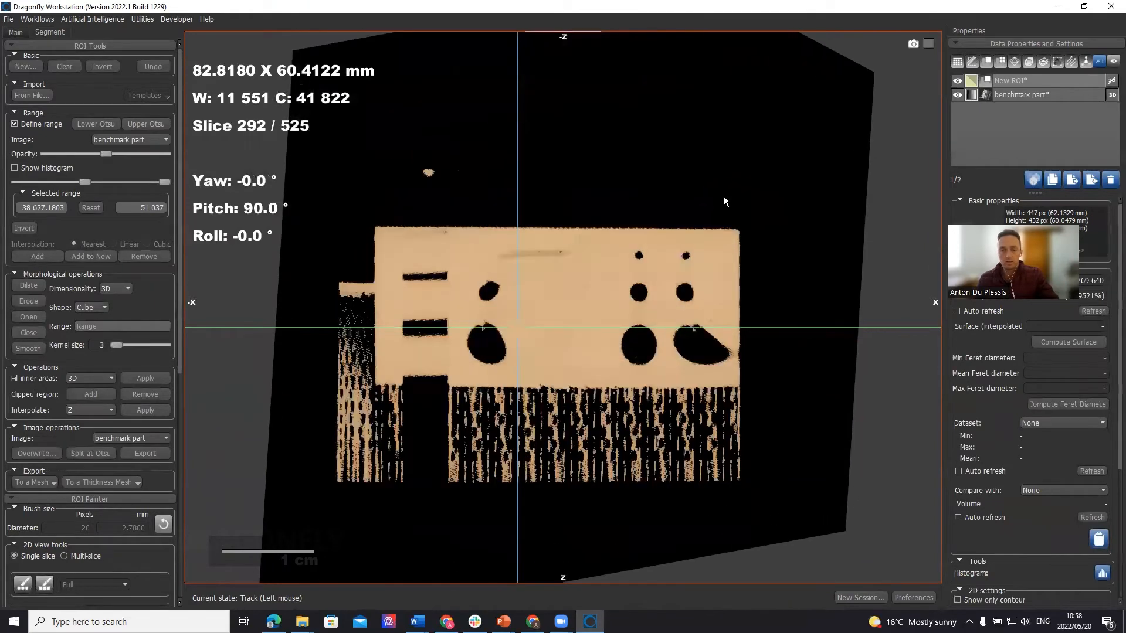
pyautogui.rightClick(1025, 79)
pyautogui.doubleClick(773, 137)
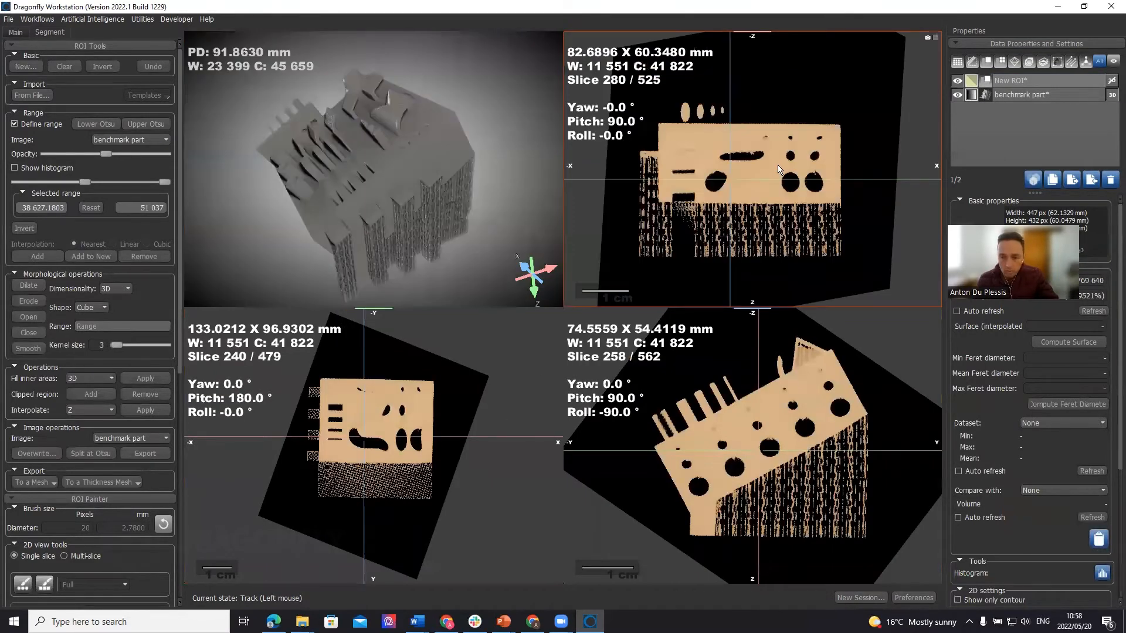
pyautogui.doubleClick(761, 140)
# Process the ROI's islands with Keep by Largest (6-connected), keeping only the first 1 largest component.
pyautogui.click(1025, 81)
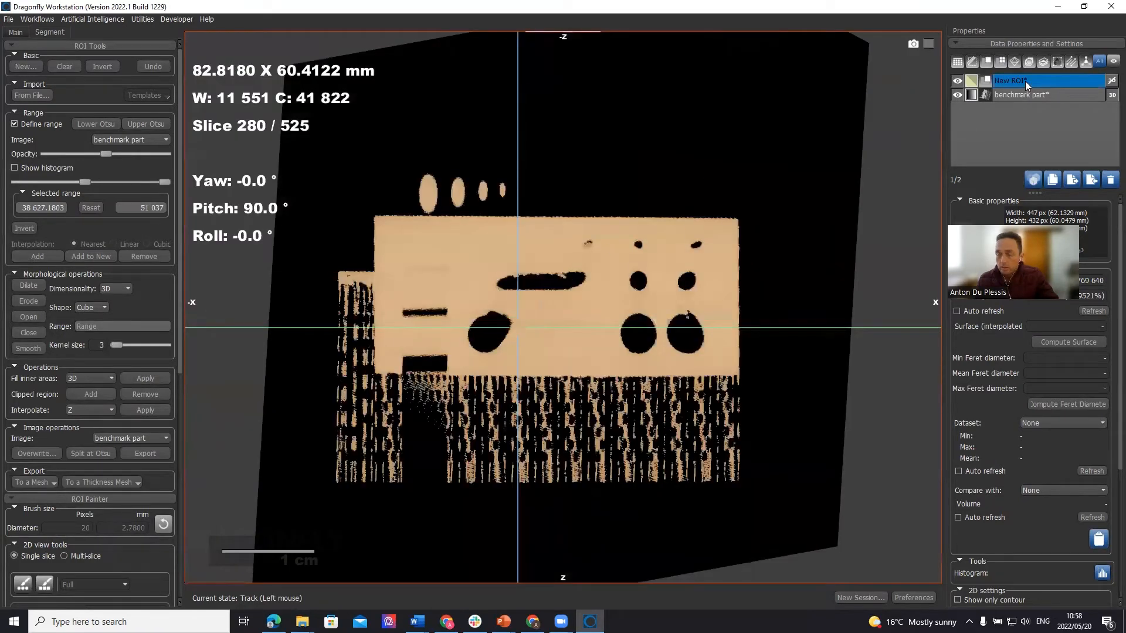
pyautogui.rightClick(1025, 81)
pyautogui.moveTo(1048, 105)
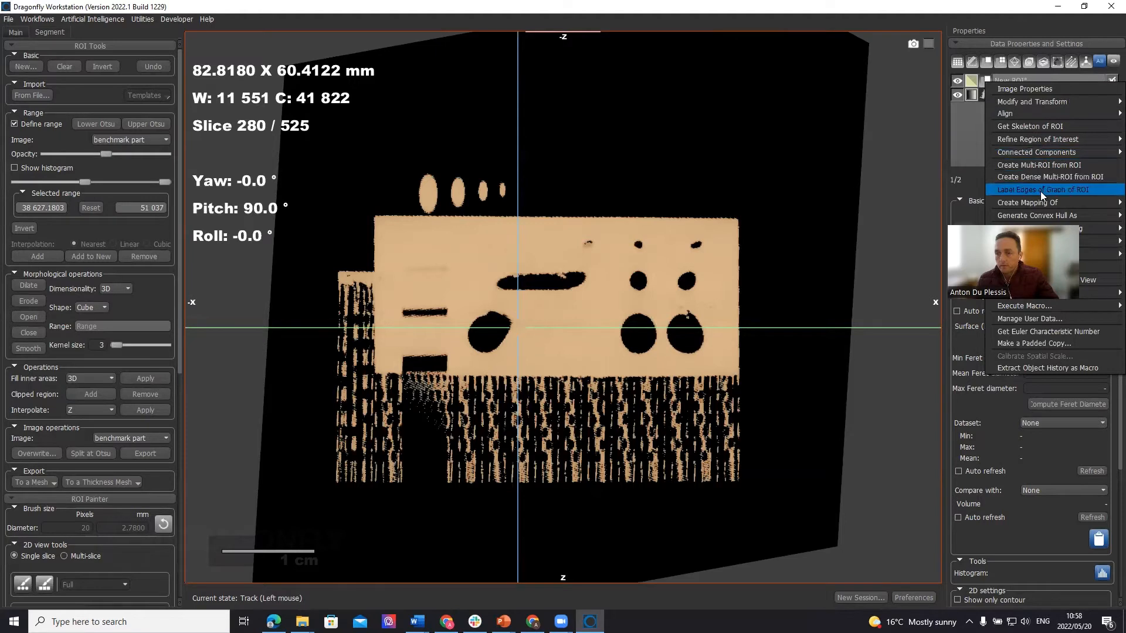
pyautogui.moveTo(1045, 139)
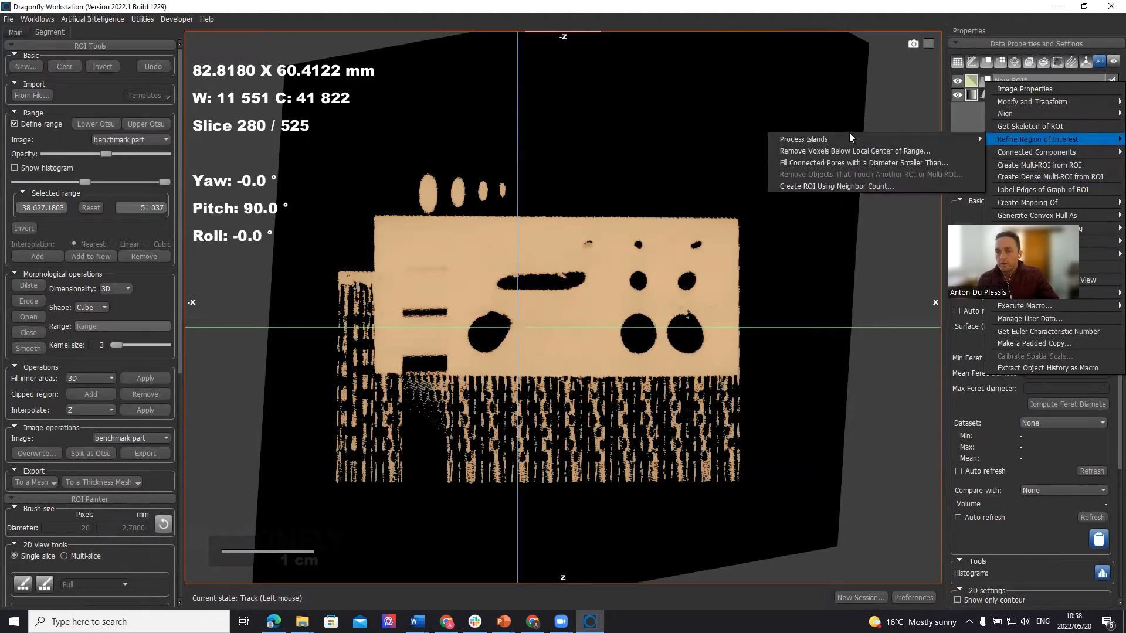
pyautogui.moveTo(814, 138)
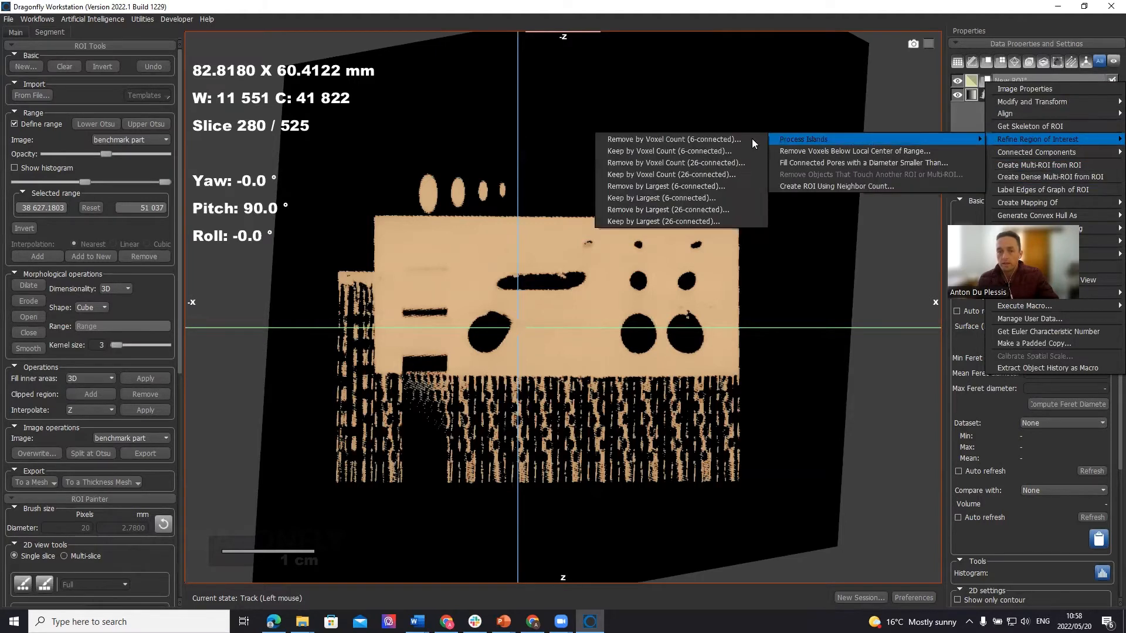
pyautogui.click(660, 197)
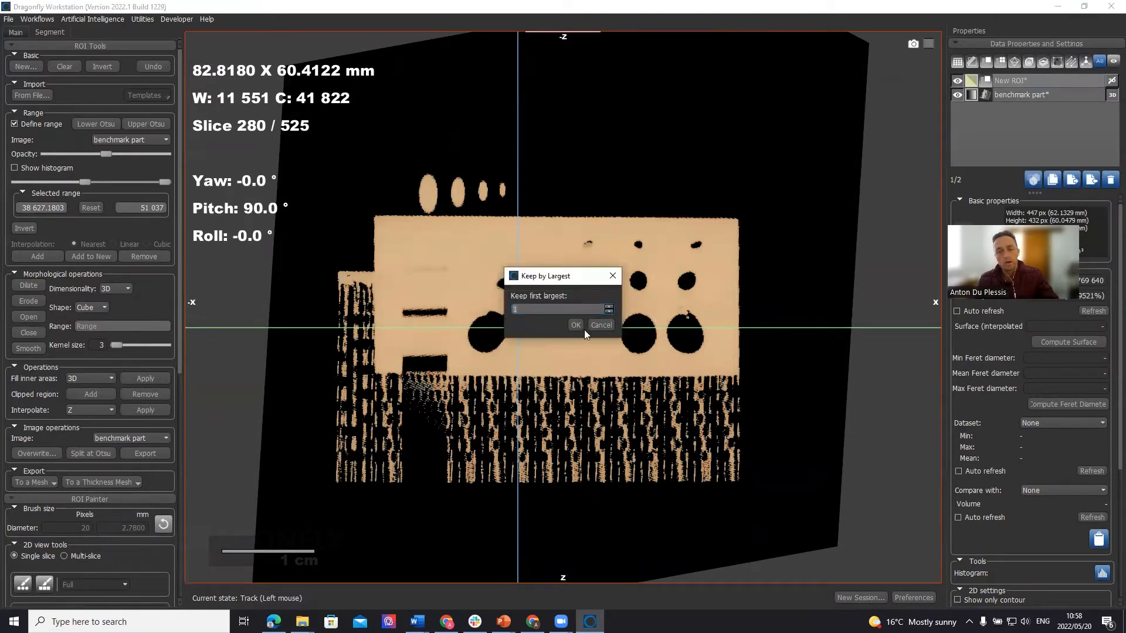
pyautogui.click(575, 325)
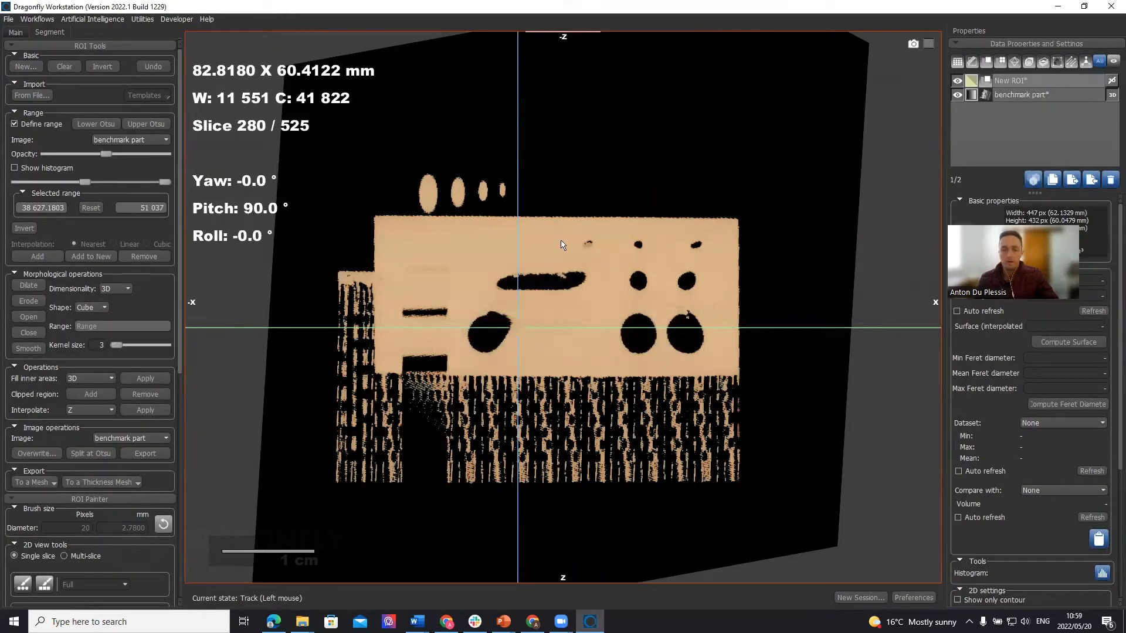
# Turn off the range overlay and compare the ROI with the bare grayscale slice around the small holes.
pyautogui.moveTo(566, 369); pyautogui.dragTo(564, 334, button='right')
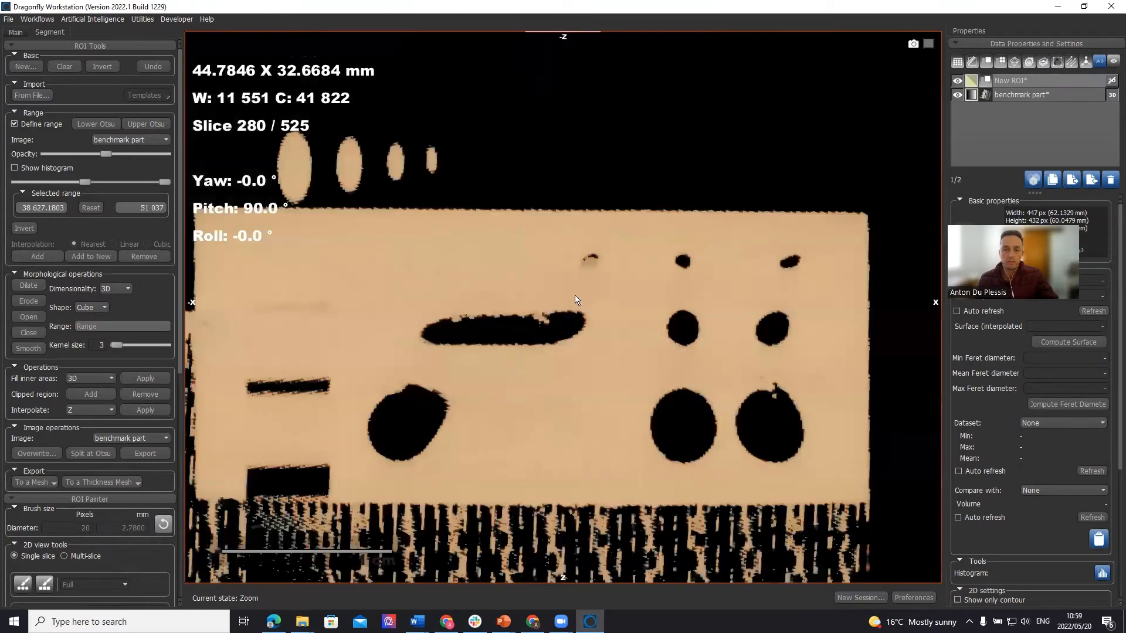
pyautogui.moveTo(584, 372); pyautogui.dragTo(599, 280, button='right')
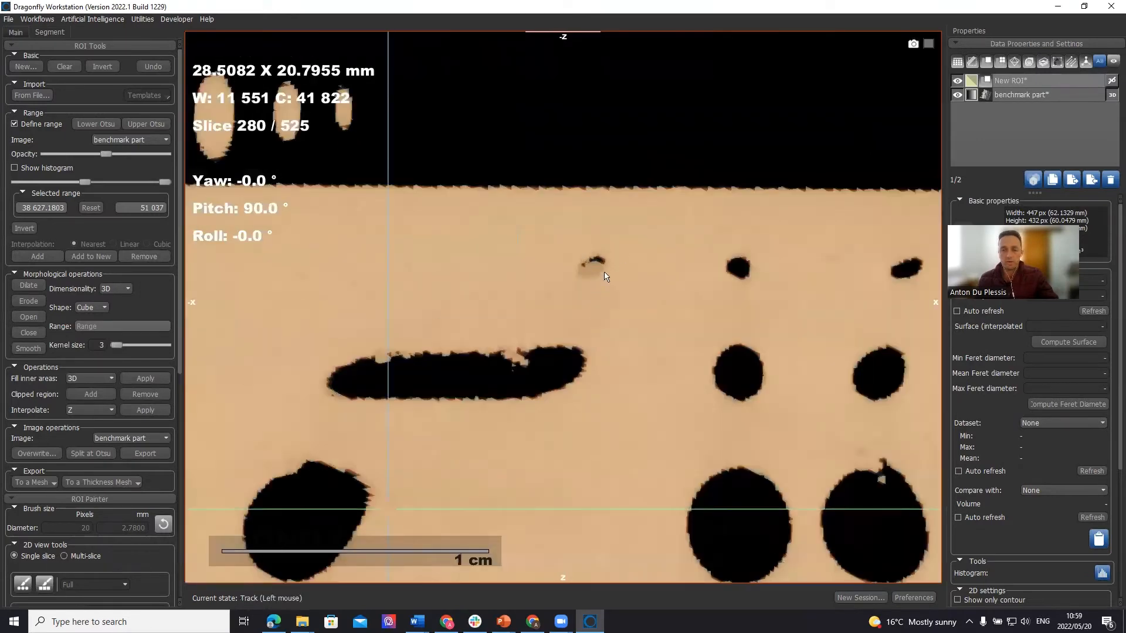
pyautogui.click(958, 81)
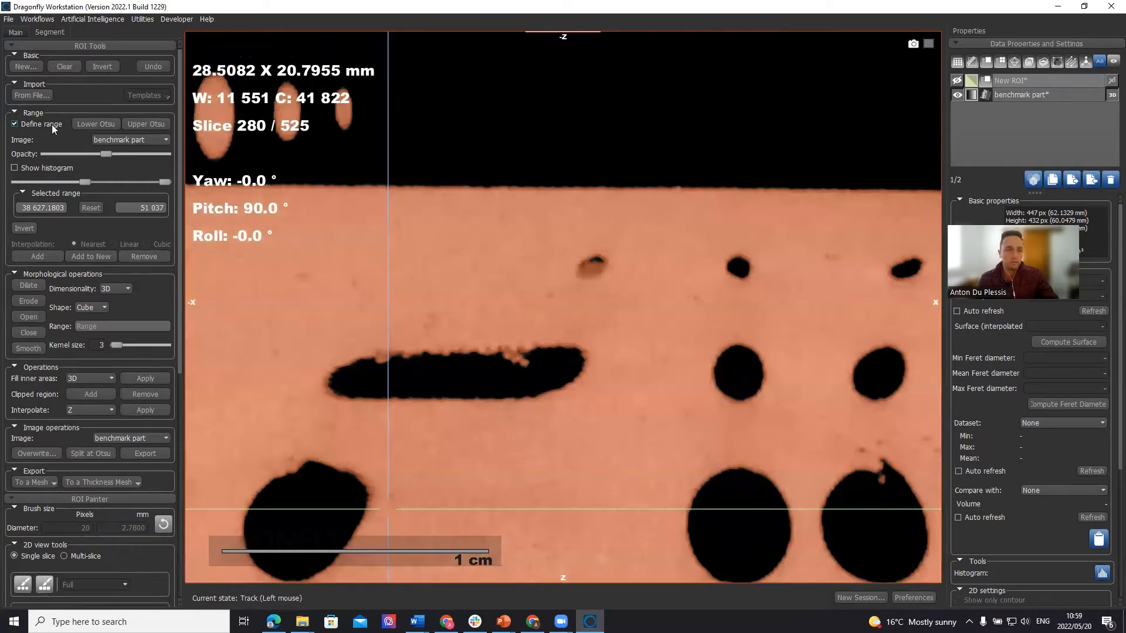
pyautogui.click(14, 124)
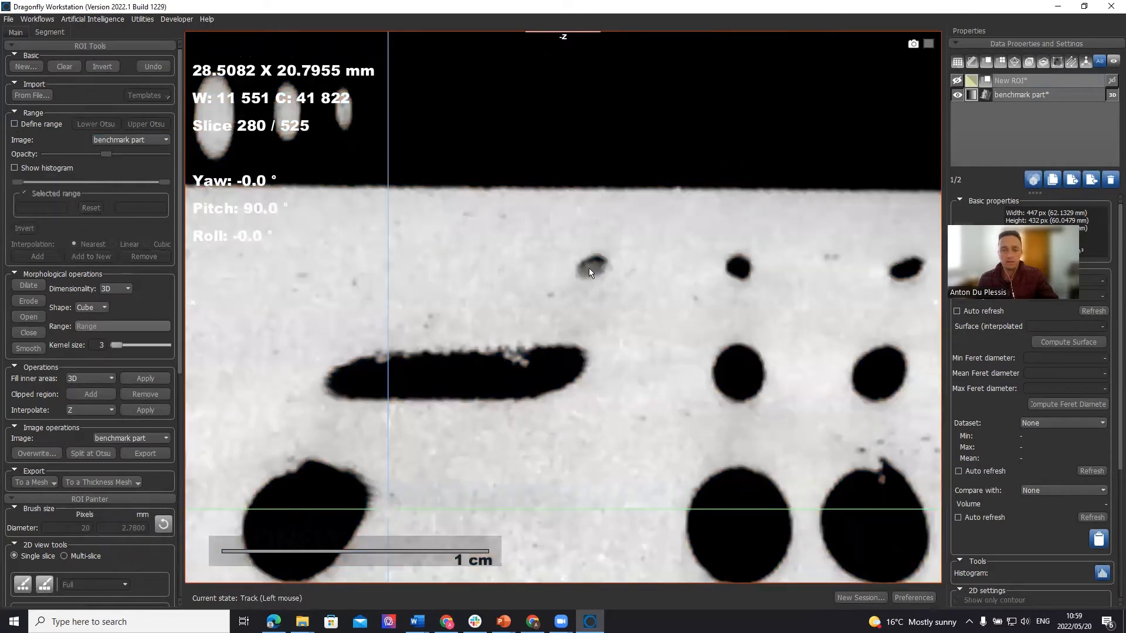
pyautogui.click(957, 82)
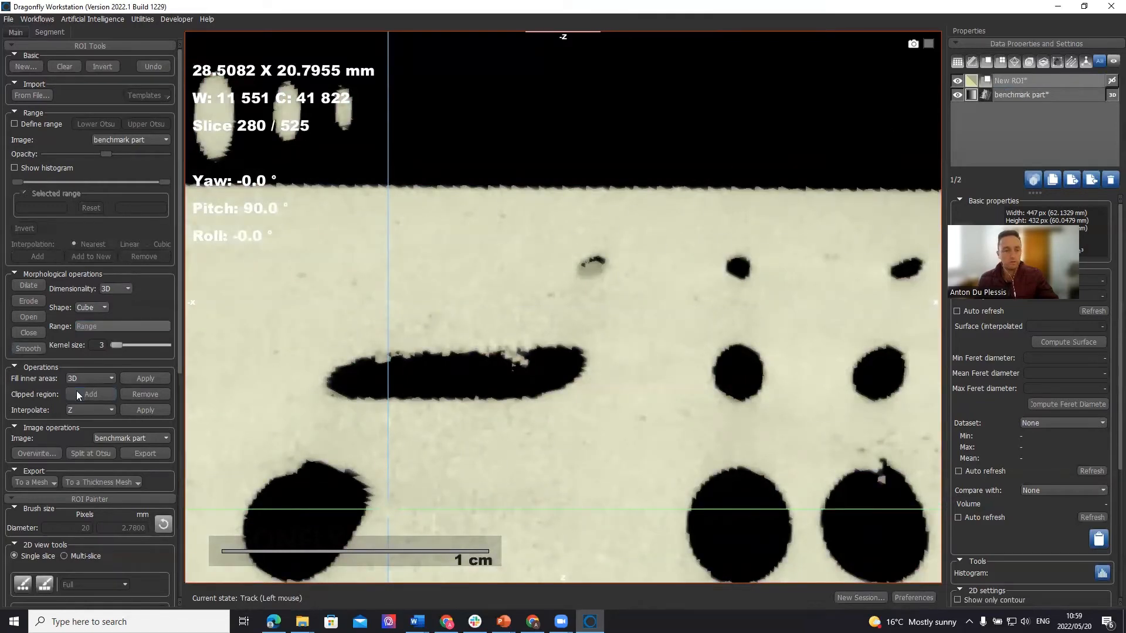
# Fill the inner areas of the ROI in 3D.
pyautogui.click(155, 379)
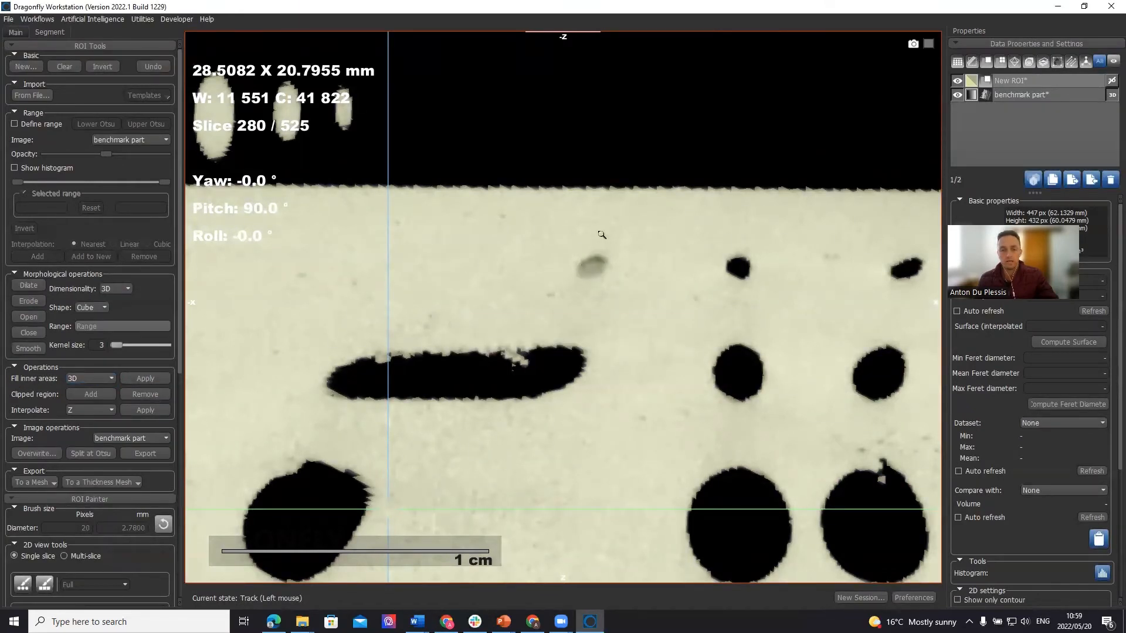
pyautogui.scroll(-5, 602, 234)
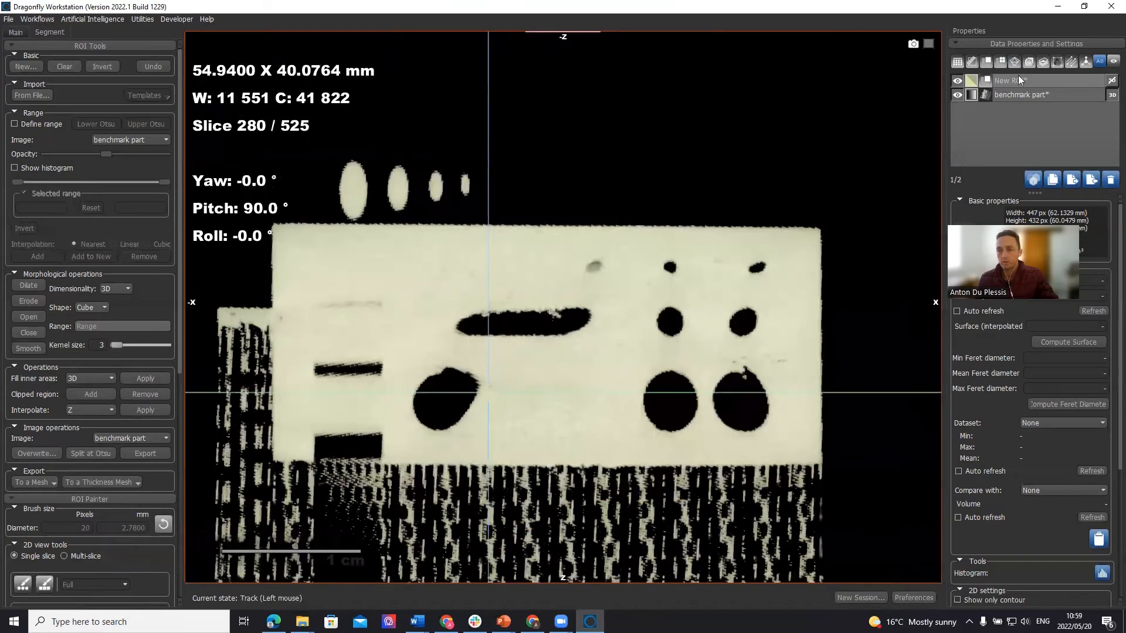
pyautogui.rightClick(1020, 82)
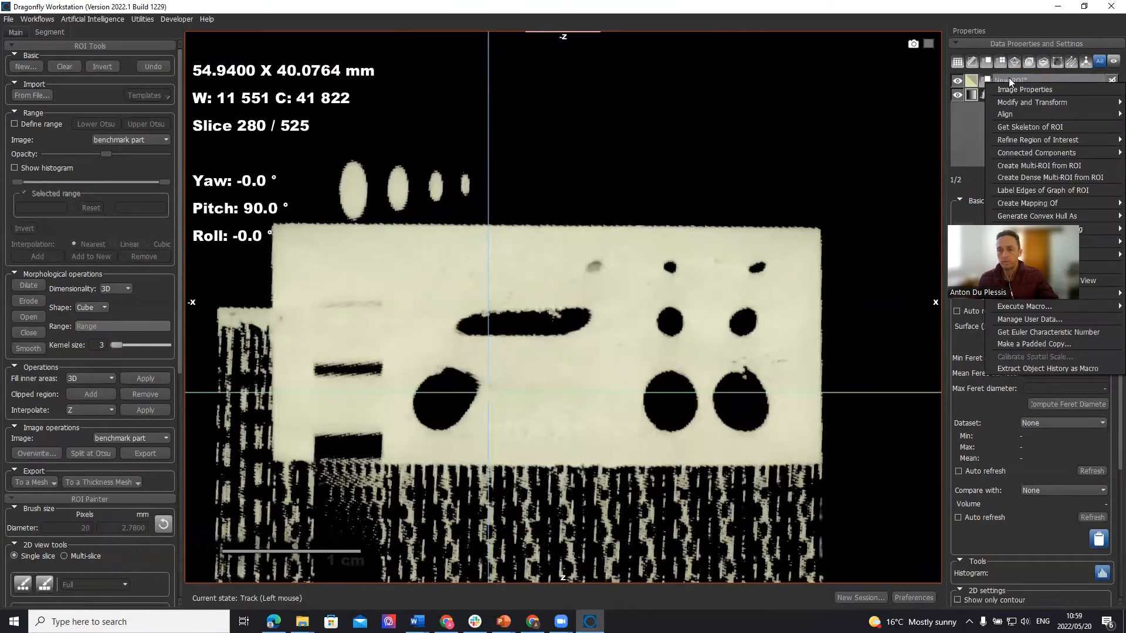
pyautogui.click(1009, 78)
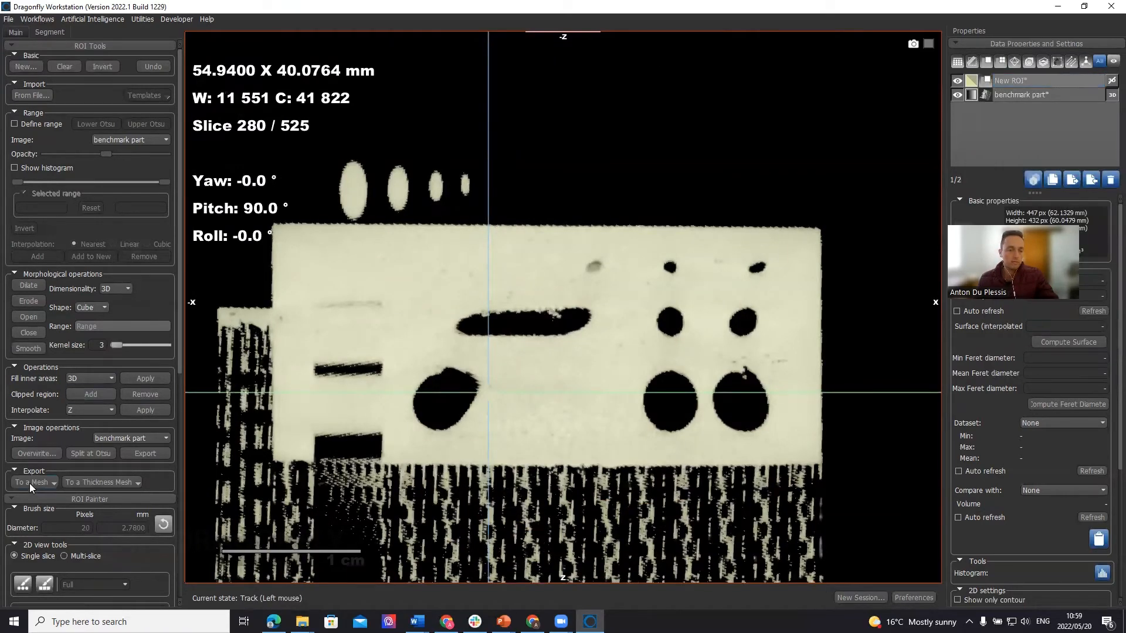
# Export the ROI to a Normal thickness mesh with one iteration of Laplacian smoothing.
pyautogui.click(105, 483)
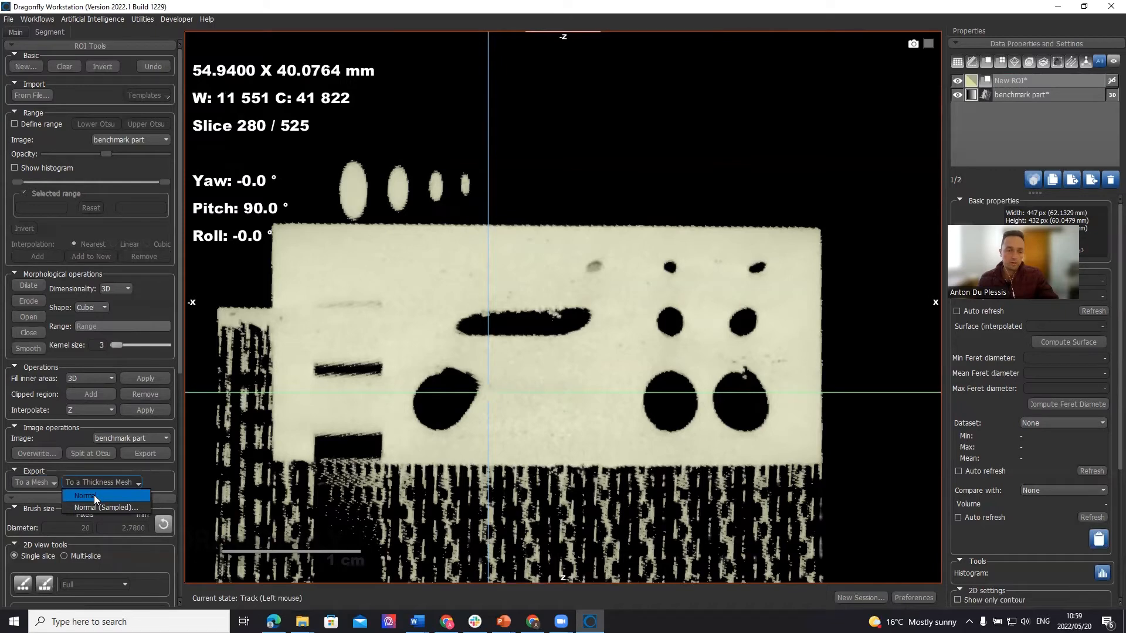
pyautogui.click(93, 496)
pyautogui.click(501, 285)
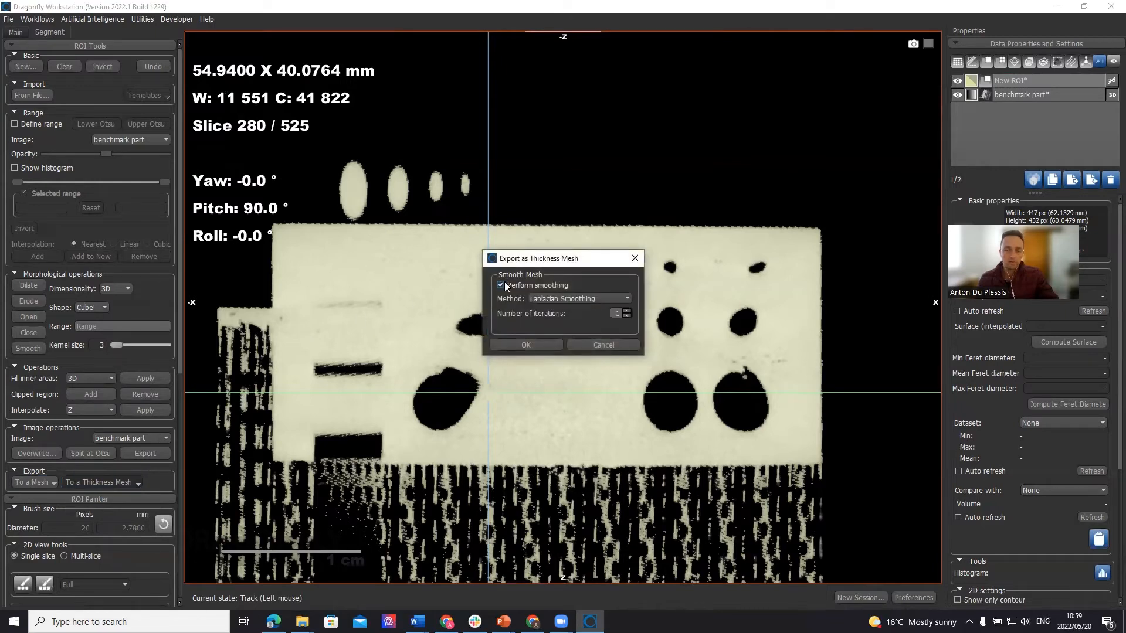
pyautogui.click(526, 344)
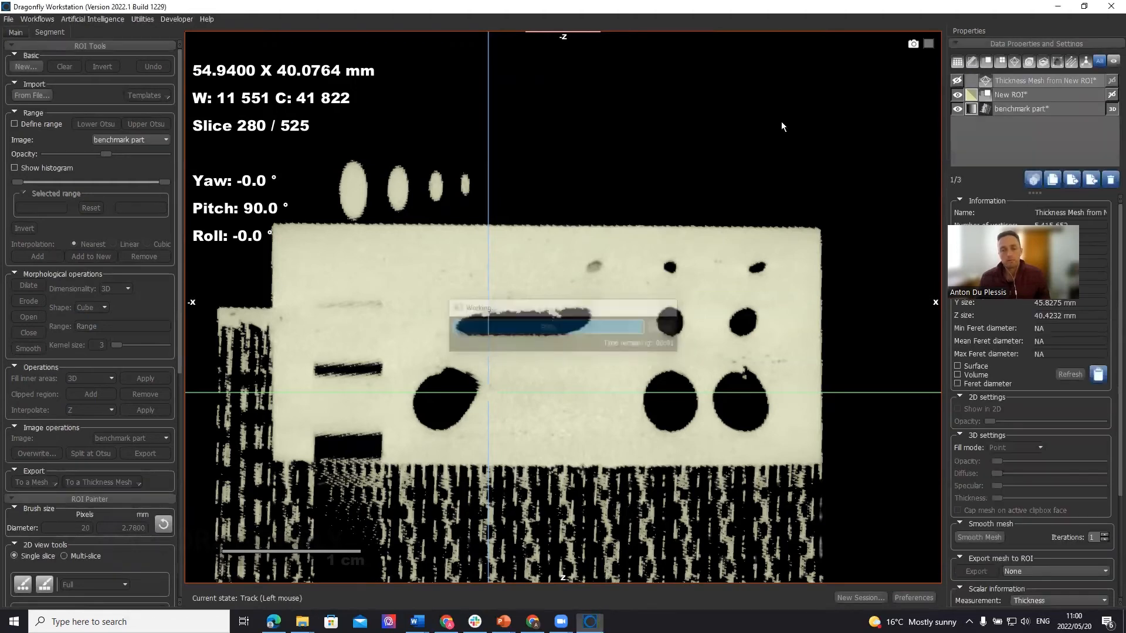
# Show the thickness mesh in the four views, including the 3D view, and hide the benchmark part dataset.
pyautogui.click(961, 79)
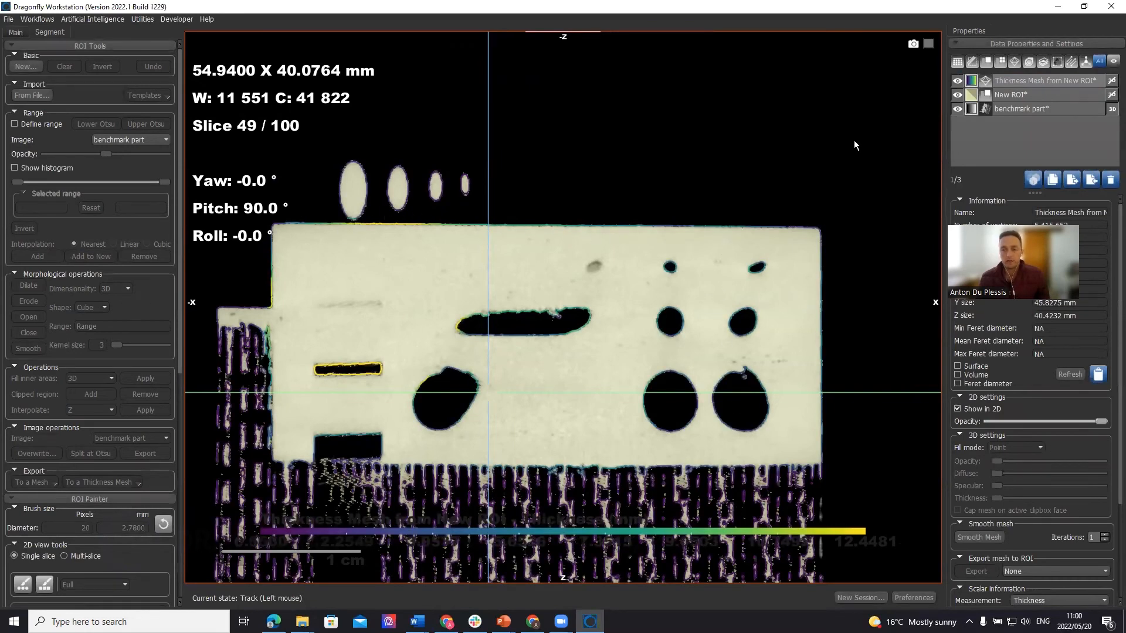
pyautogui.doubleClick(764, 140)
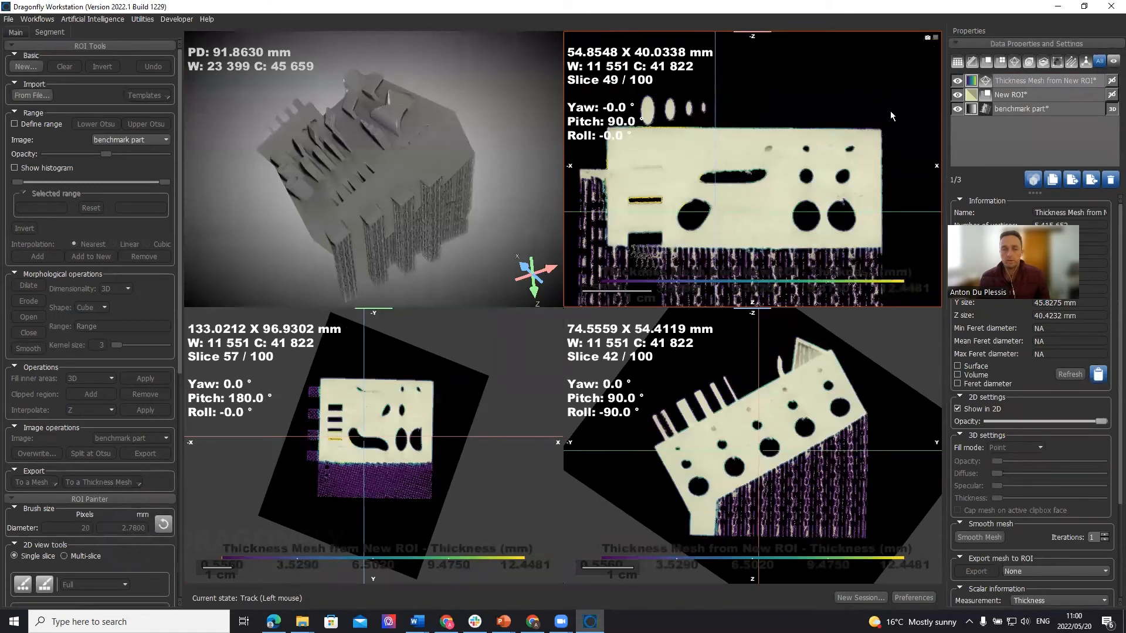
pyautogui.click(1111, 80)
pyautogui.click(1007, 95)
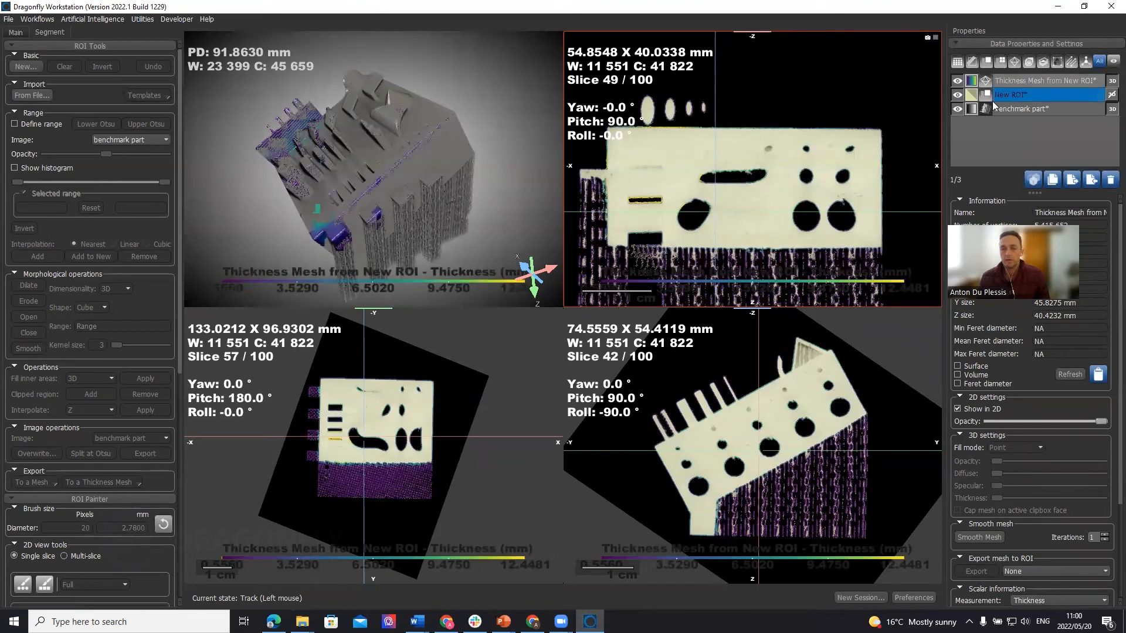
pyautogui.click(951, 109)
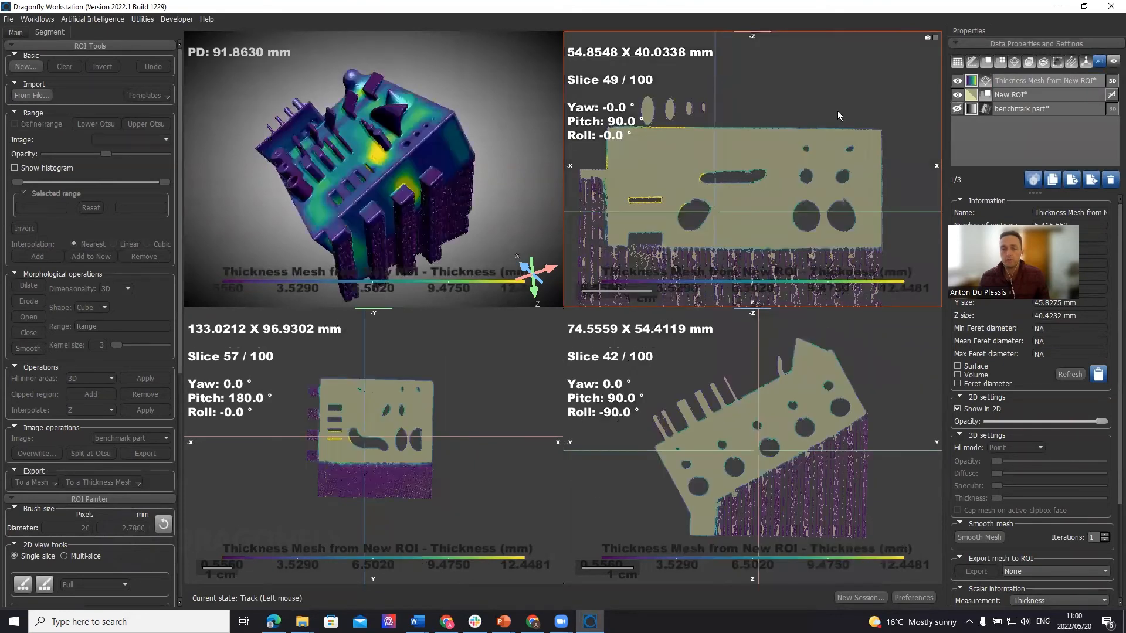
# Turn off the use of lighting for the 3D view of the thickness mesh.
pyautogui.moveTo(531, 176); pyautogui.dragTo(502, 164)
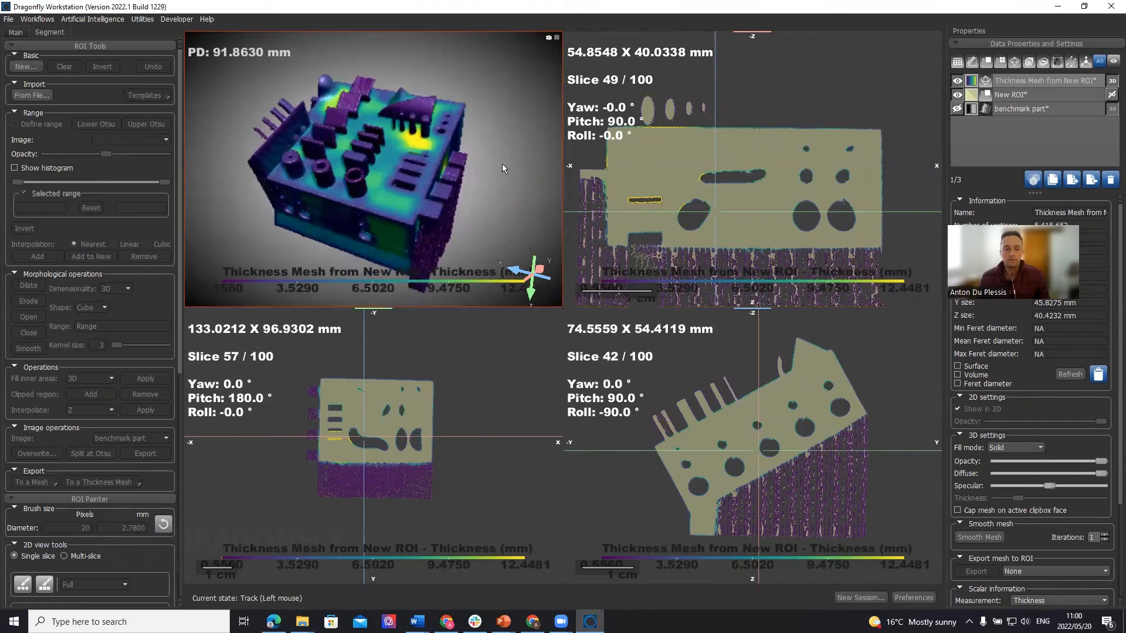
pyautogui.click(13, 33)
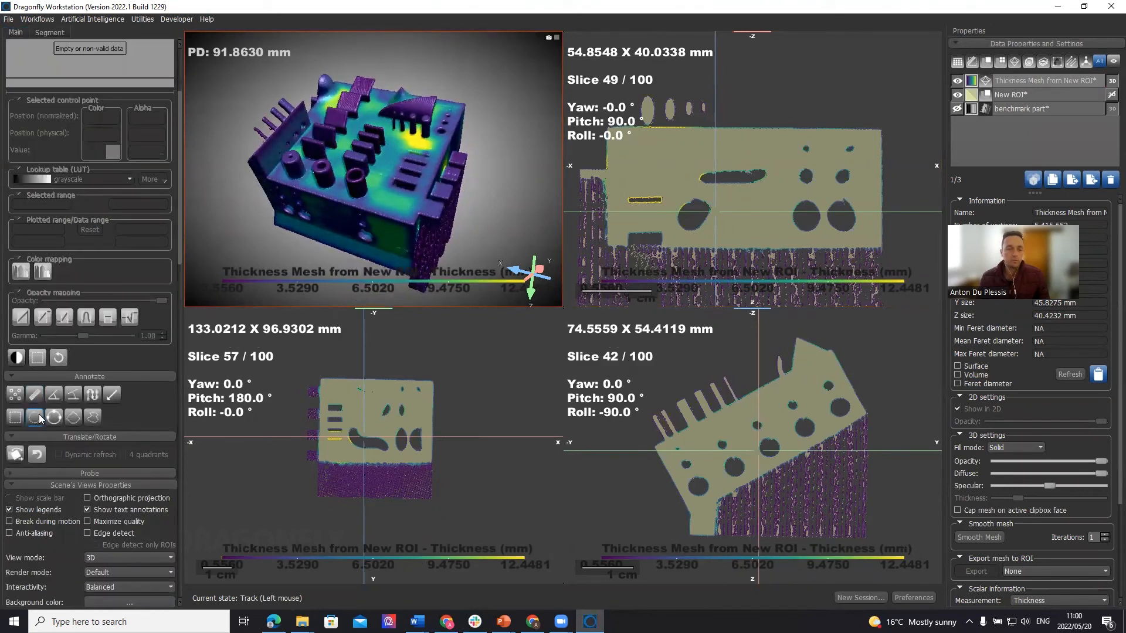
pyautogui.scroll(-3, 35, 235)
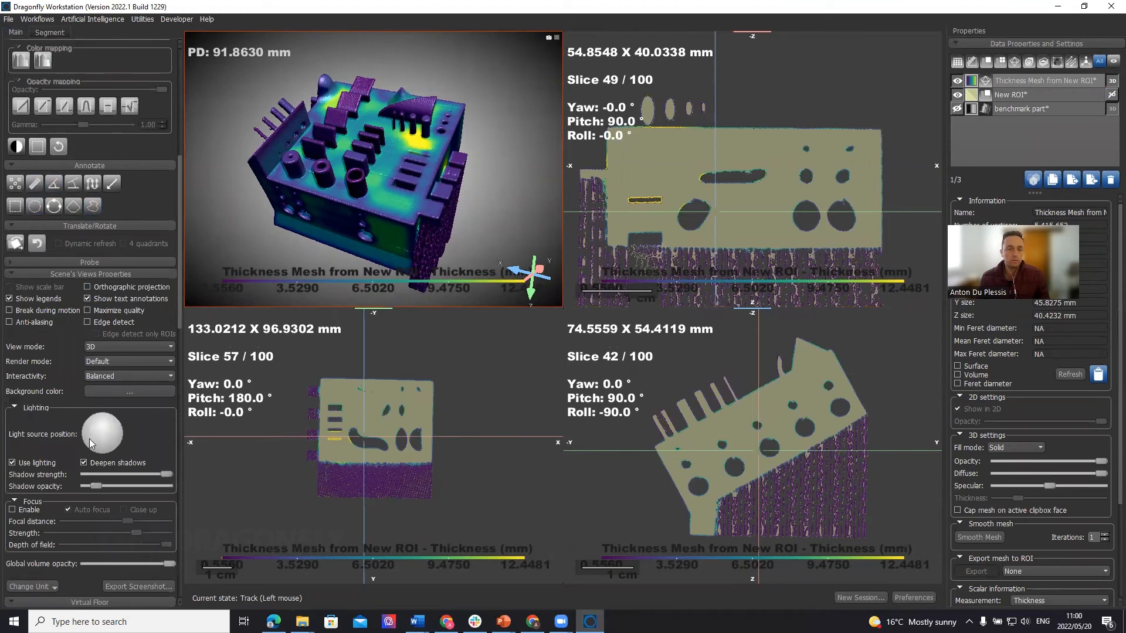
pyautogui.click(18, 464)
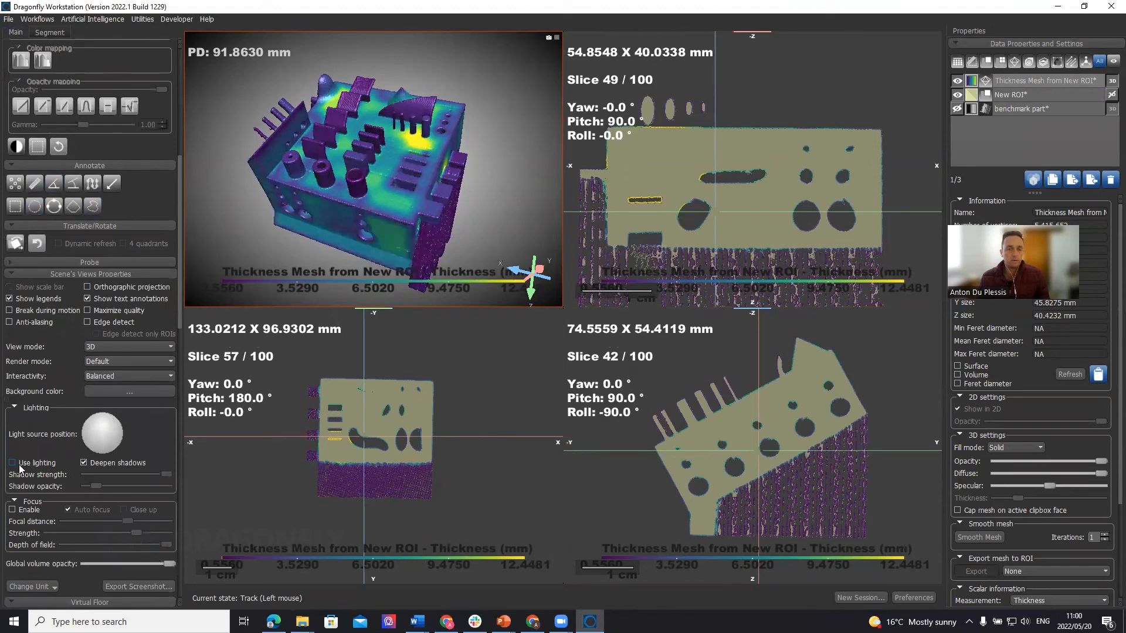
# Maximise the 3D view and apply the temperature colour lookup table to the thickness mesh.
pyautogui.moveTo(412, 213); pyautogui.dragTo(560, 197)
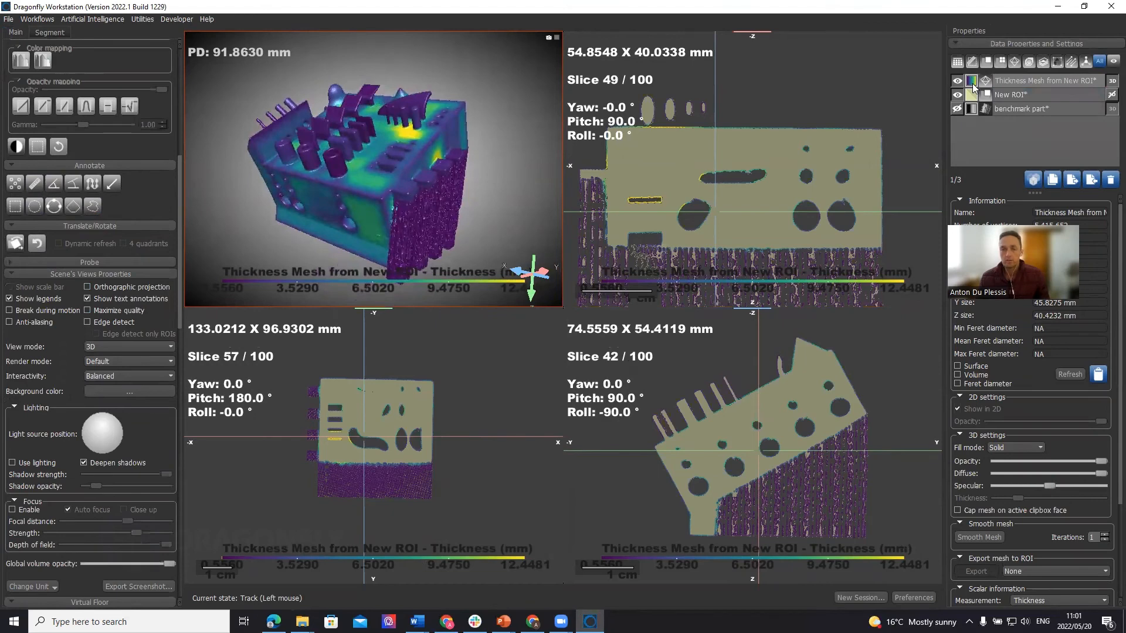
pyautogui.doubleClick(364, 156)
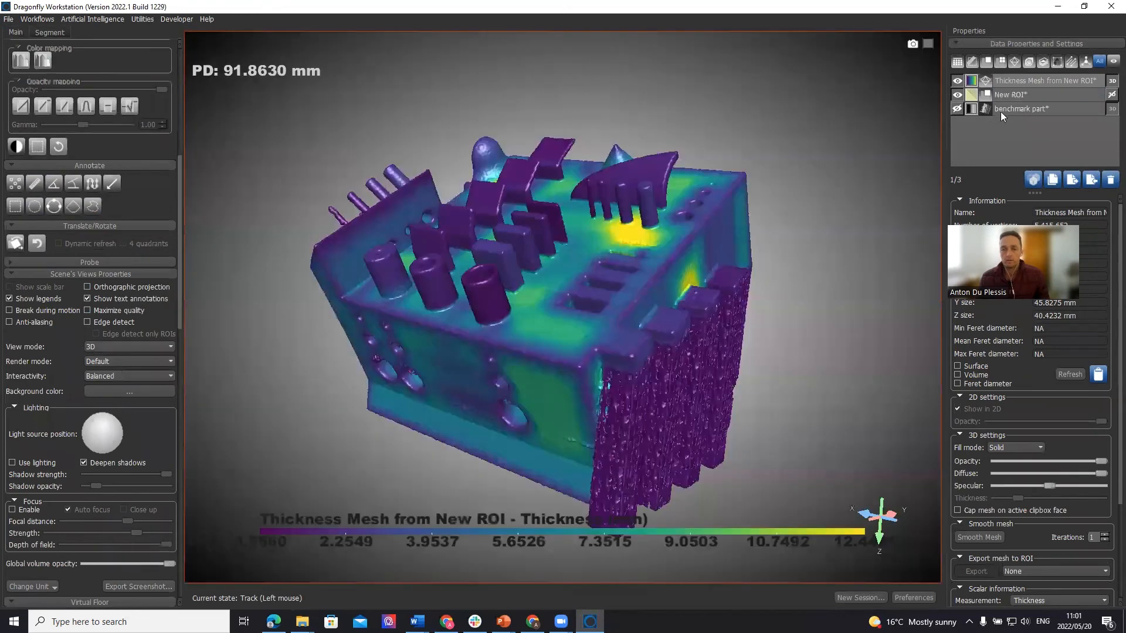
pyautogui.click(970, 81)
pyautogui.click(577, 305)
pyautogui.scroll(-10, 570, 346)
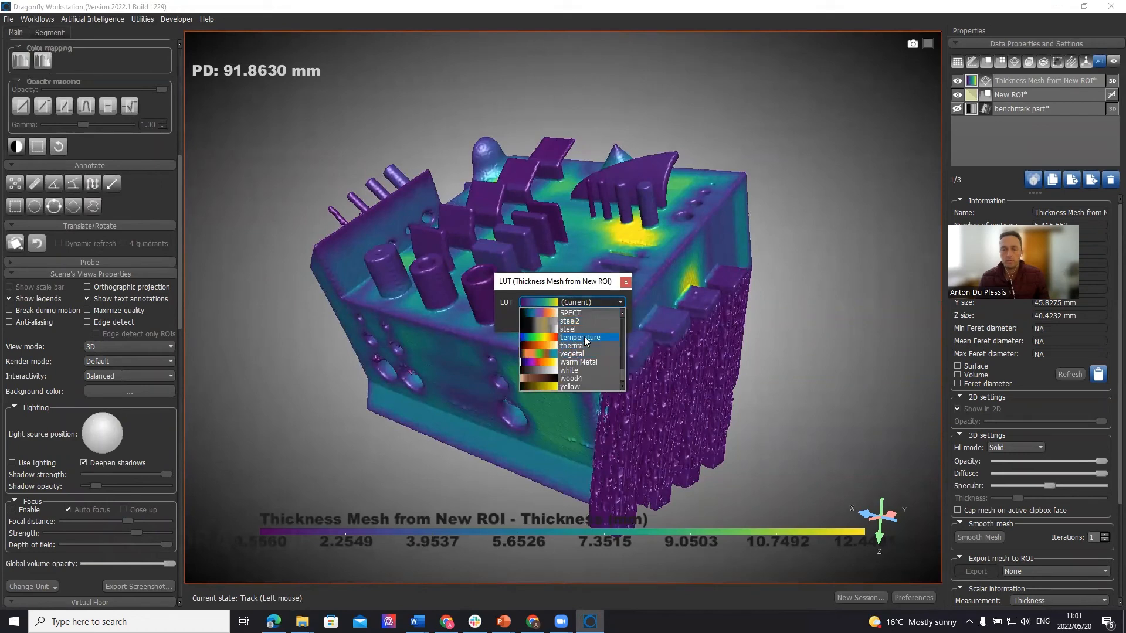
pyautogui.click(584, 337)
pyautogui.click(587, 320)
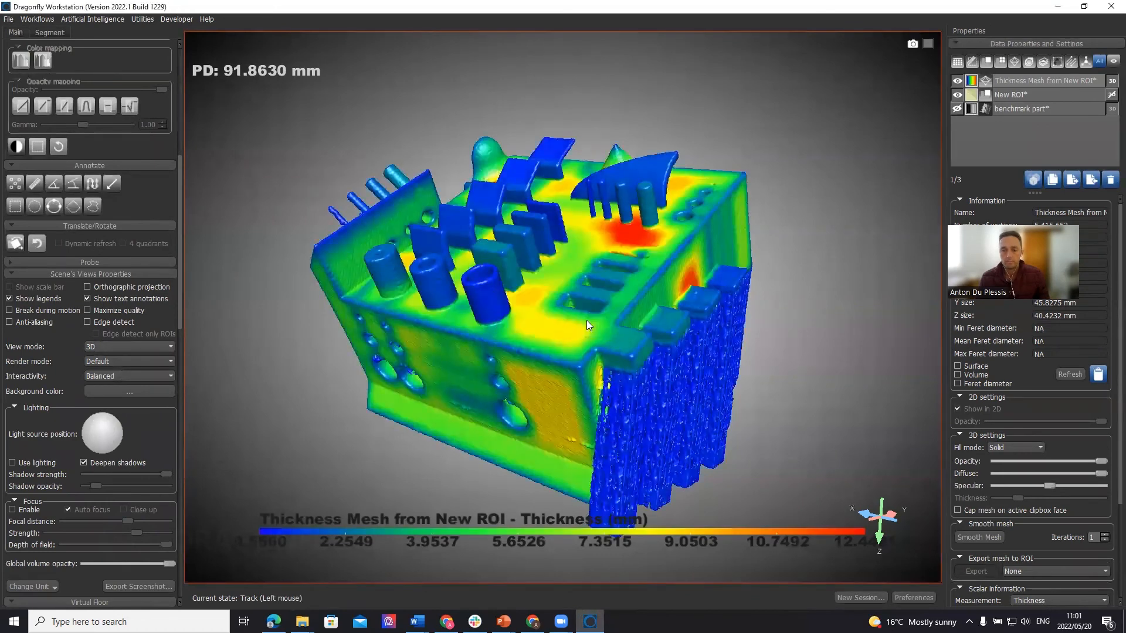
# Rename the thickness mesh as "wall thickness".
pyautogui.moveTo(515, 349); pyautogui.dragTo(611, 402)
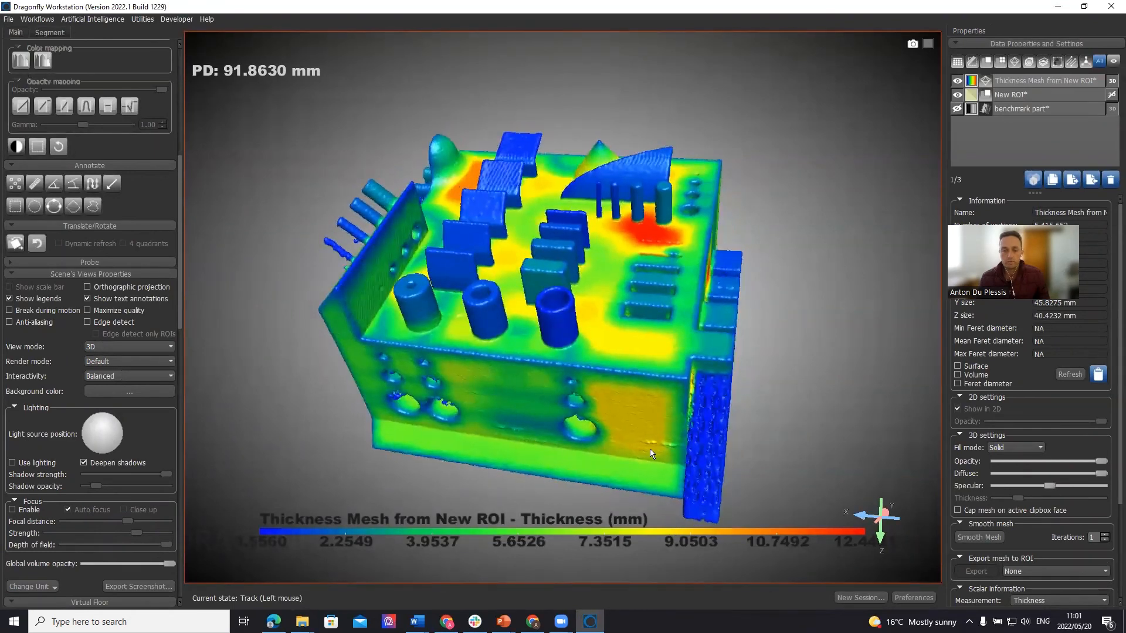
pyautogui.doubleClick(1032, 78)
pyautogui.write('wall thickness')
pyautogui.press('Return')
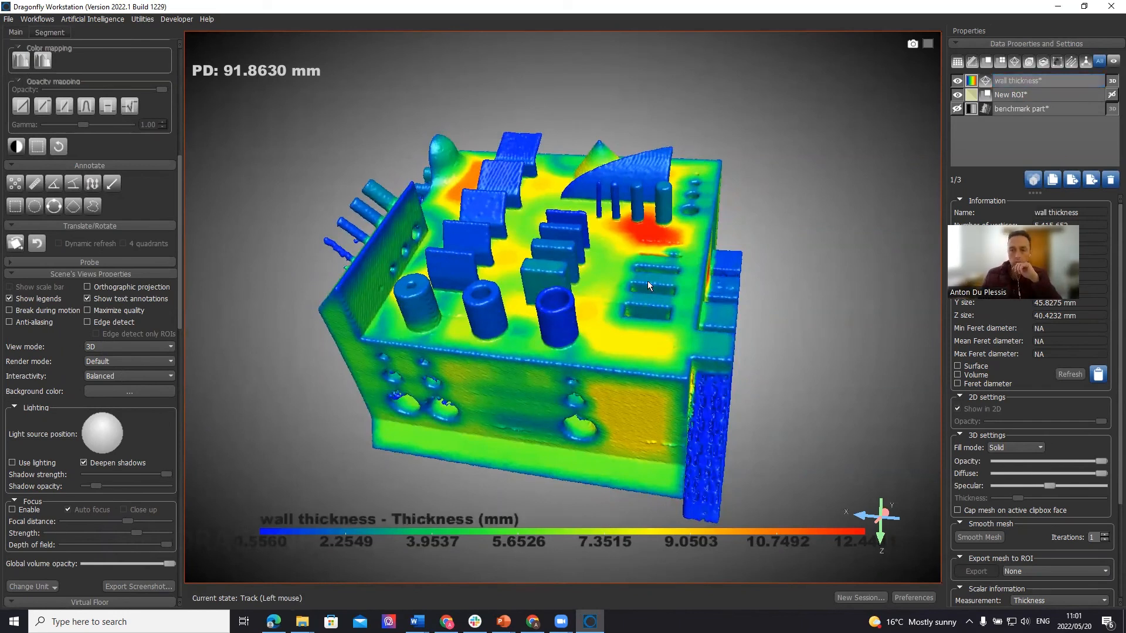
# Examine the wall thickness colours on the part's top features and side faces from several angles, comparing them with the legend.
pyautogui.moveTo(640, 358); pyautogui.dragTo(630, 297)
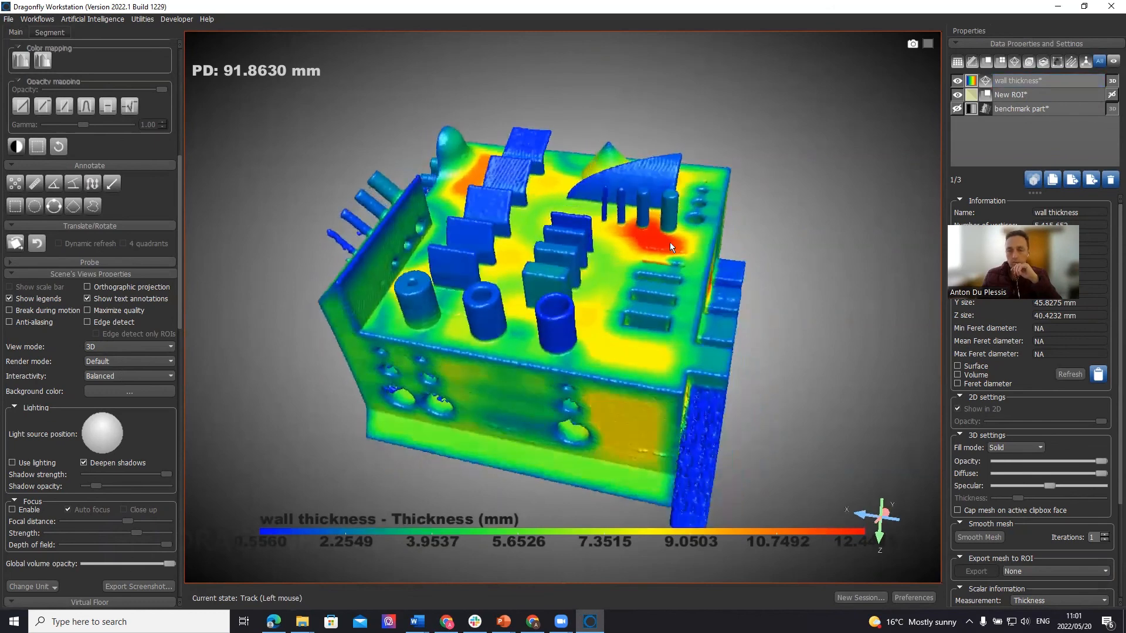
pyautogui.moveTo(529, 312); pyautogui.dragTo(416, 244)
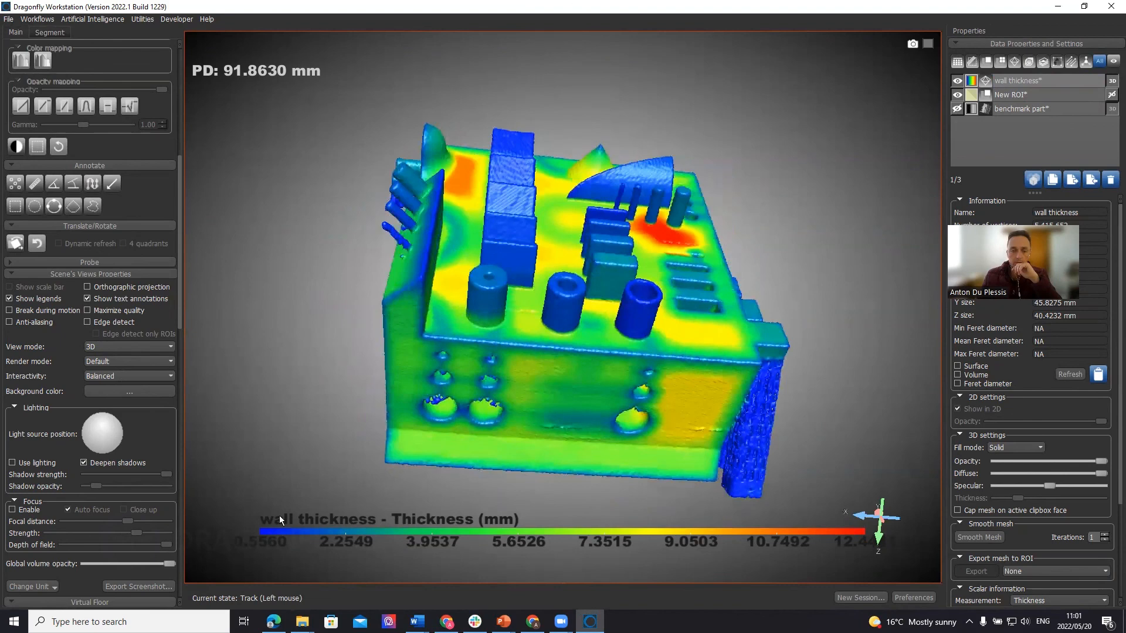
pyautogui.moveTo(747, 461); pyautogui.dragTo(632, 420)
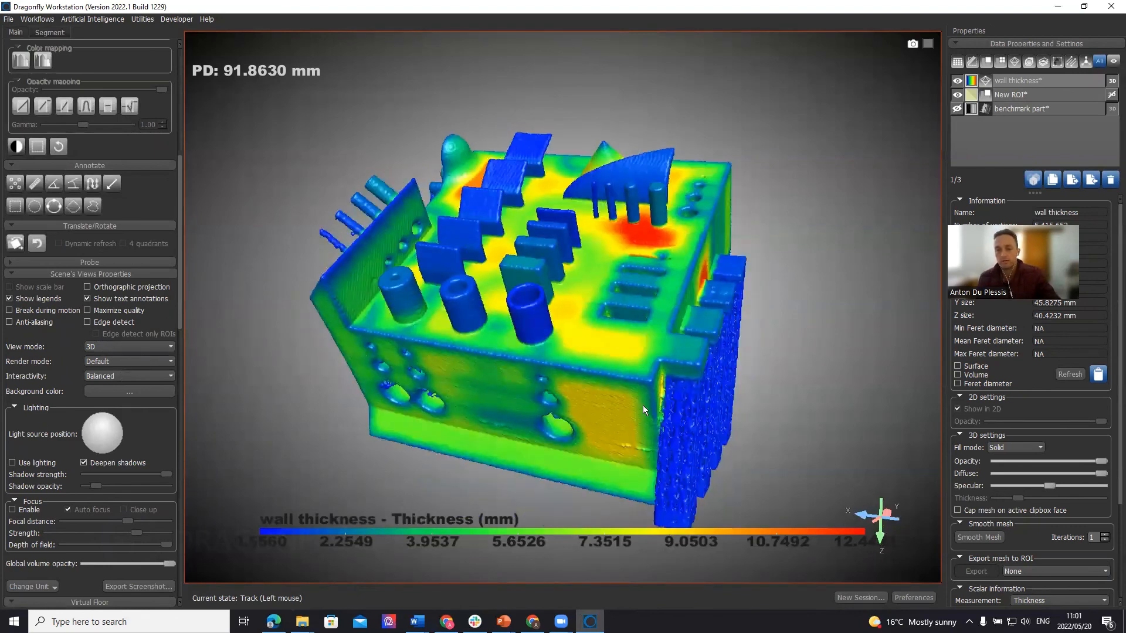